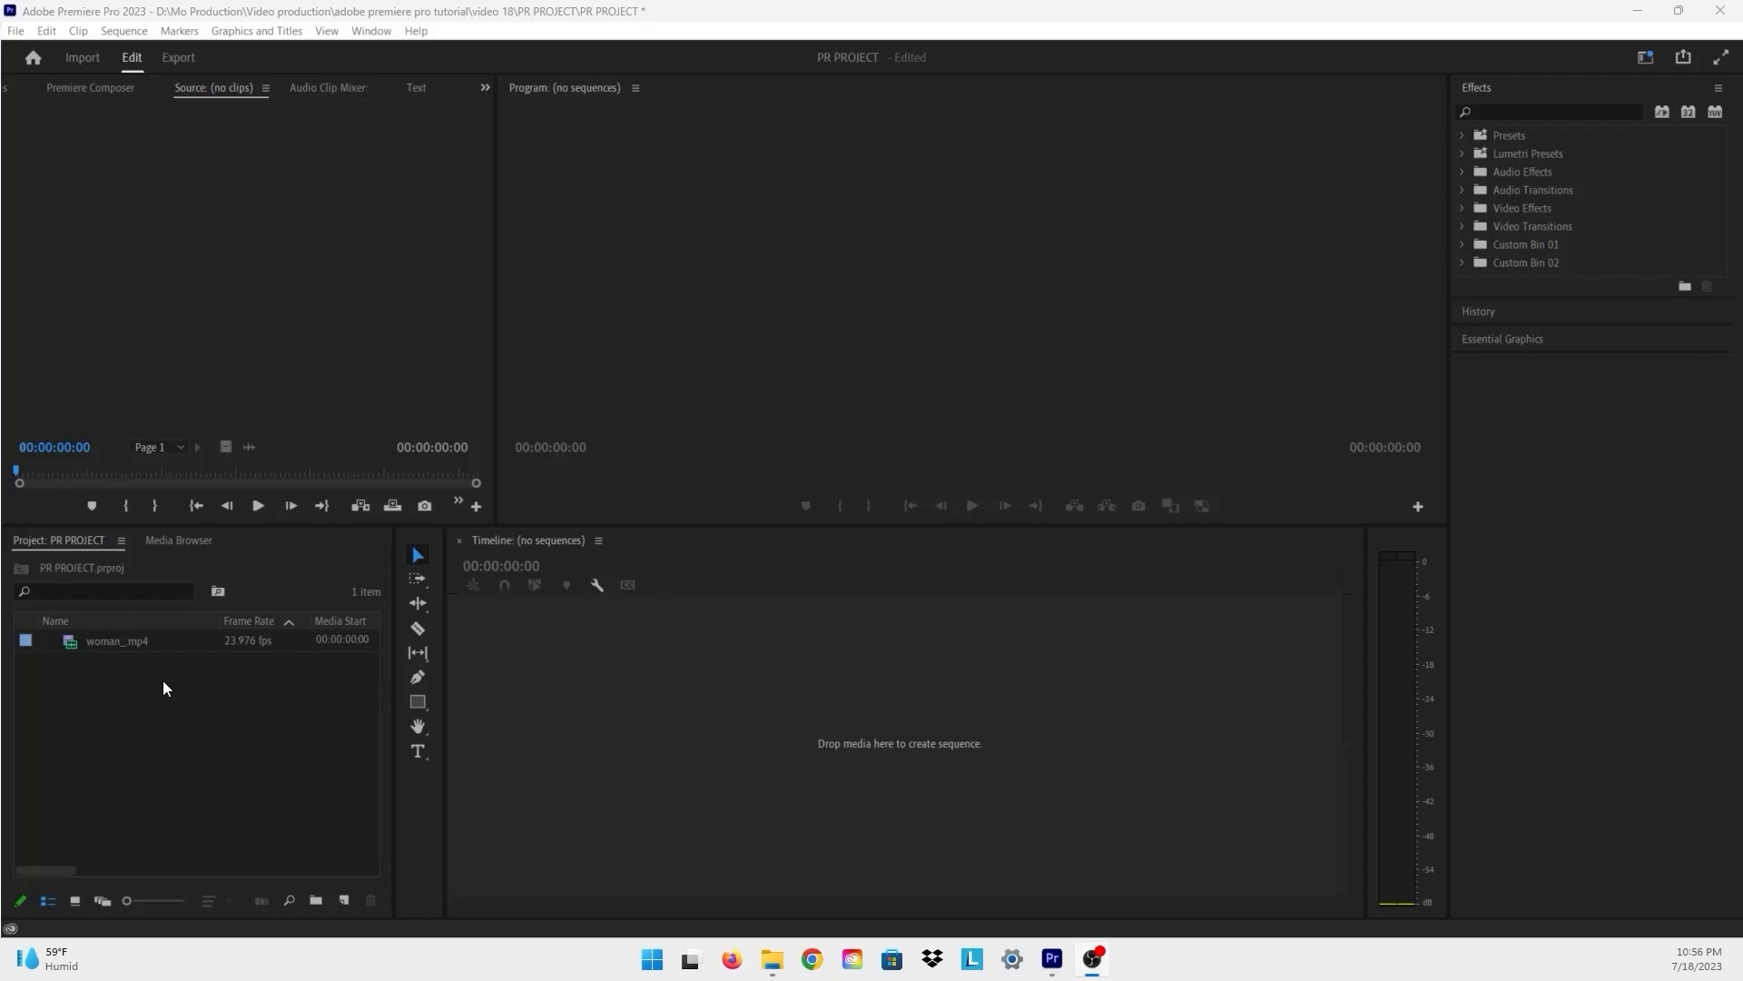
# Step: Create a sequence with the DSLR 1080p24 preset and place woman_.mp4 at its start, keeping the existing sequence settings
pyautogui.rightClick(161, 679)
pyautogui.moveTo(313, 412)
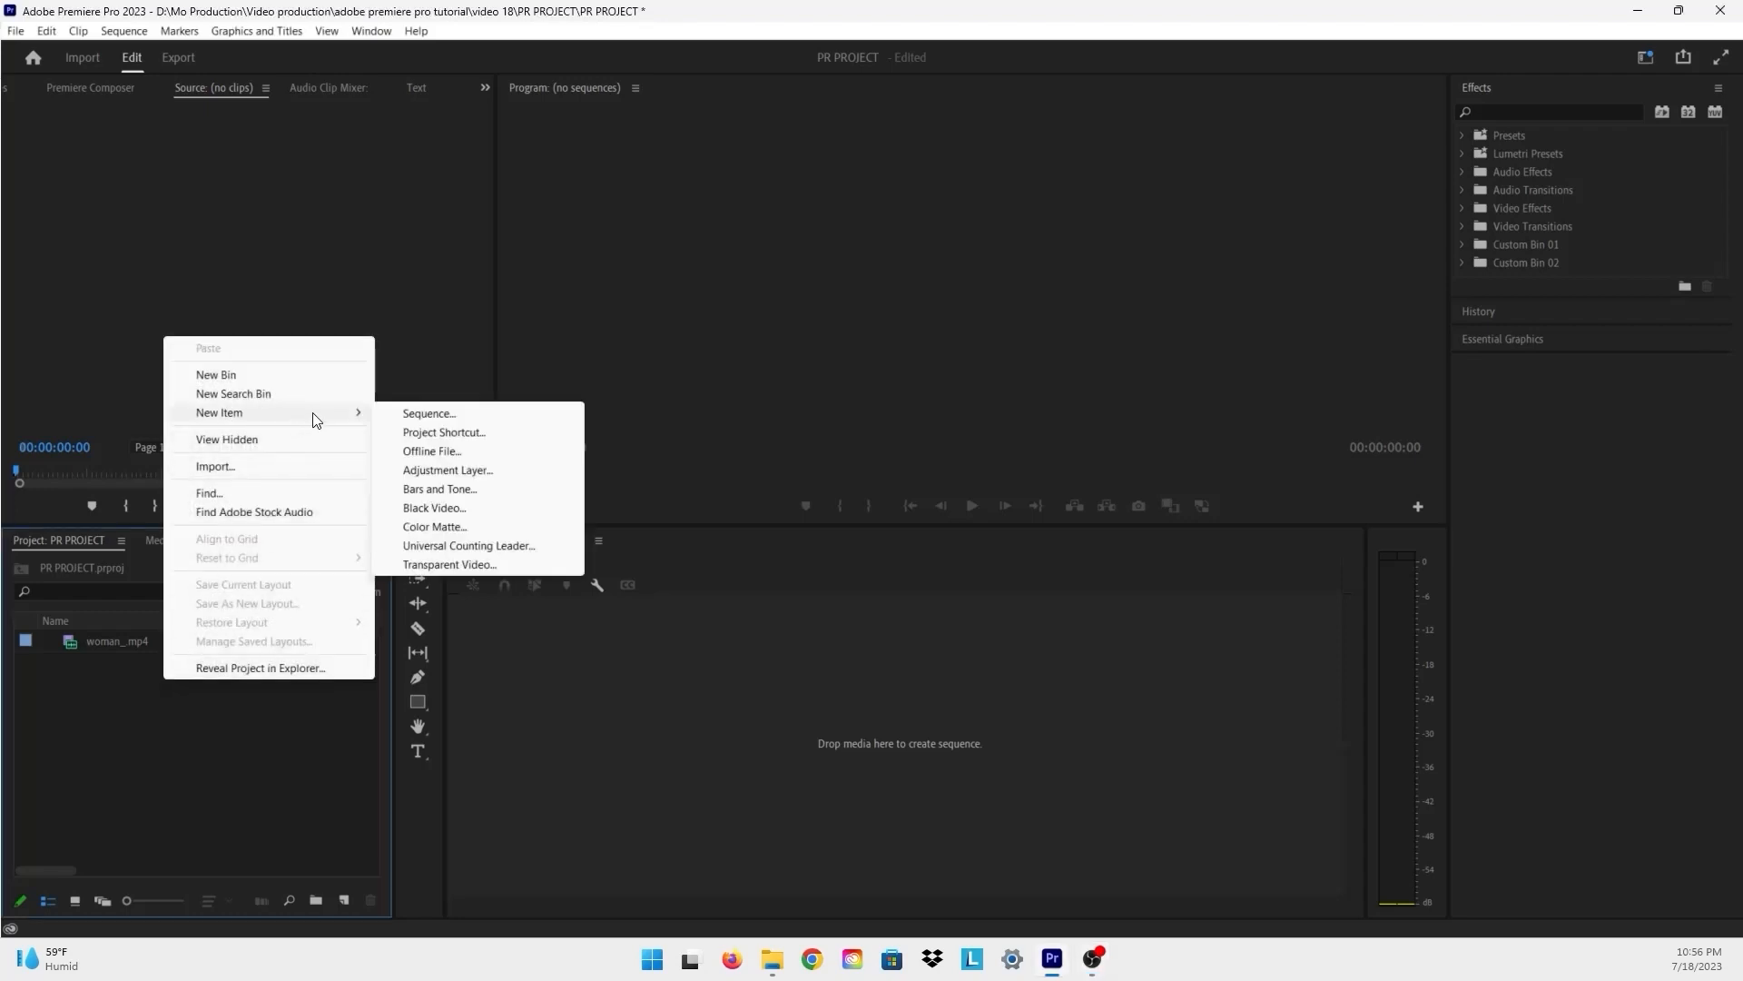
pyautogui.click(427, 413)
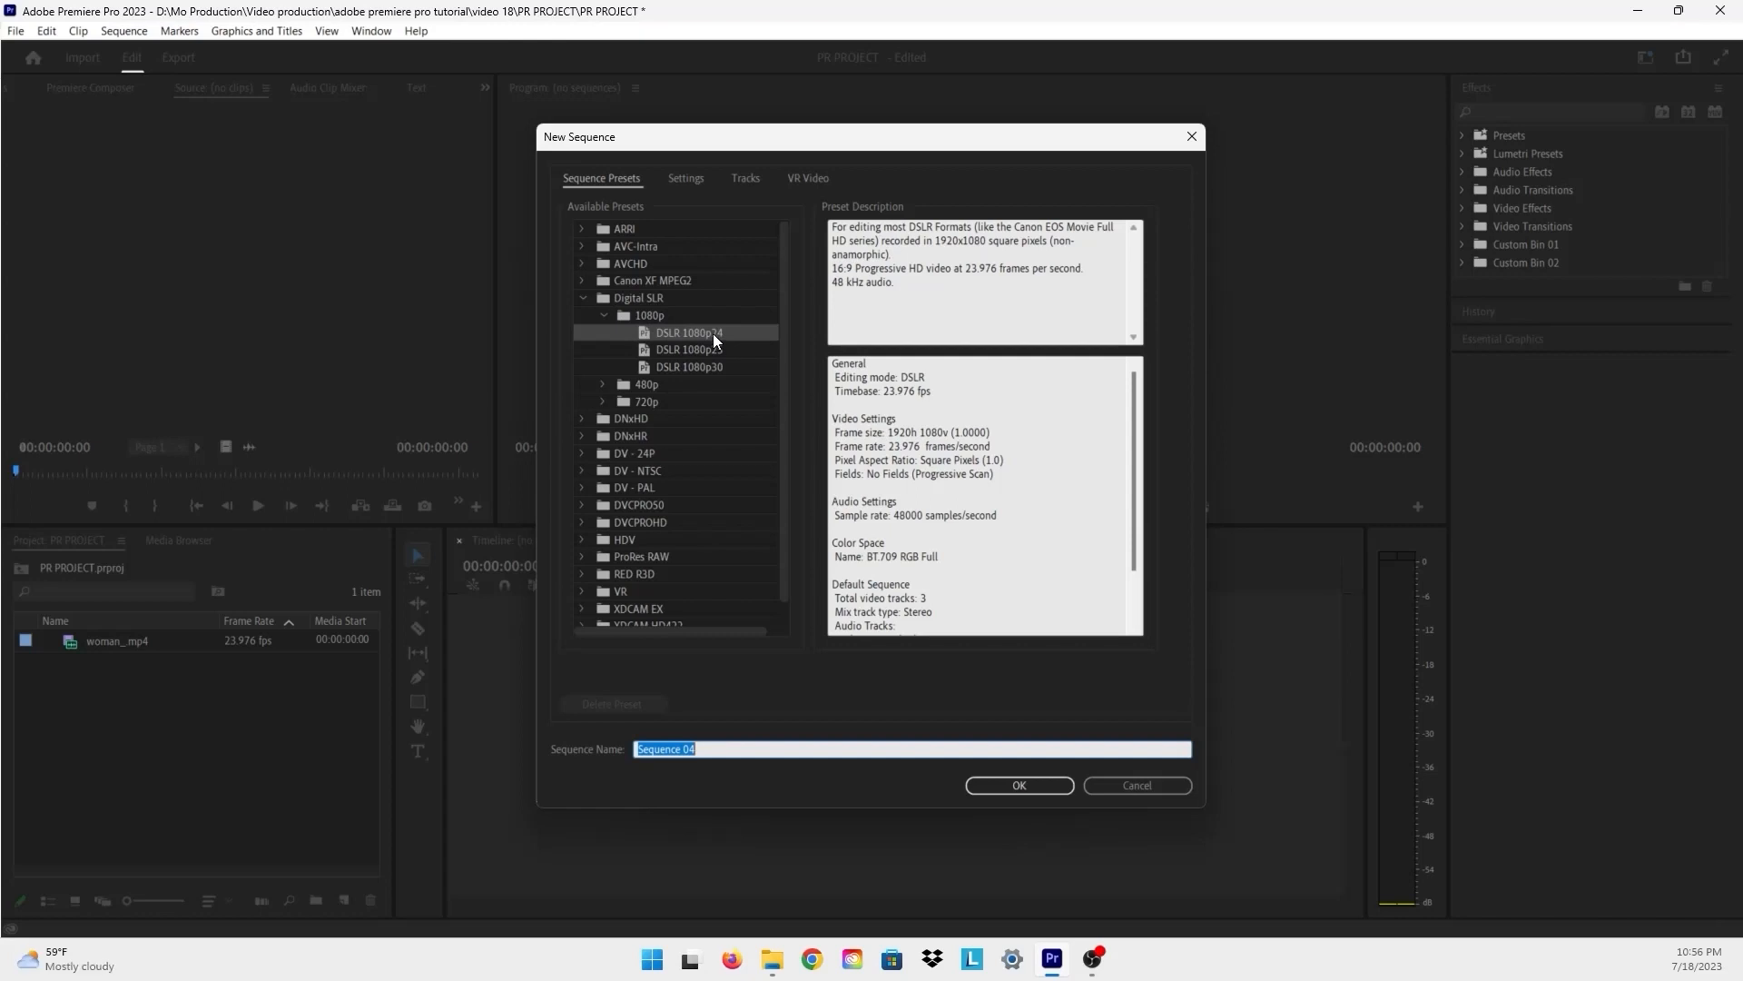
pyautogui.click(1012, 788)
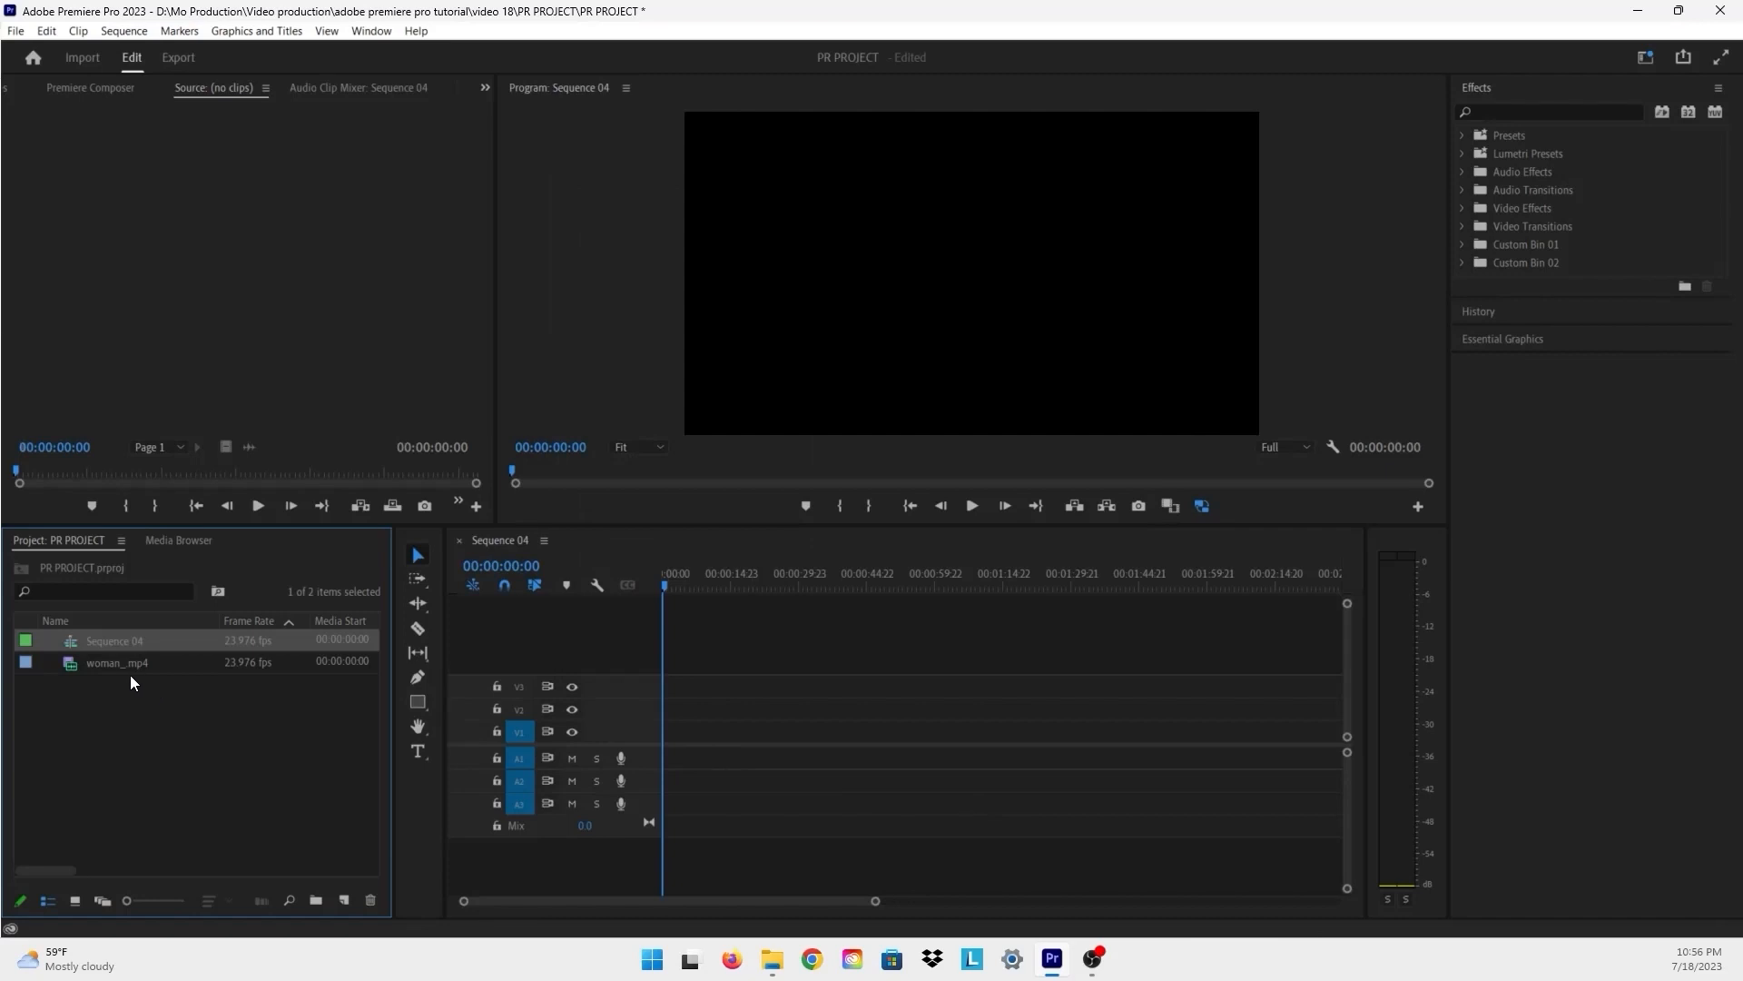
pyautogui.moveTo(109, 664); pyautogui.dragTo(658, 749)
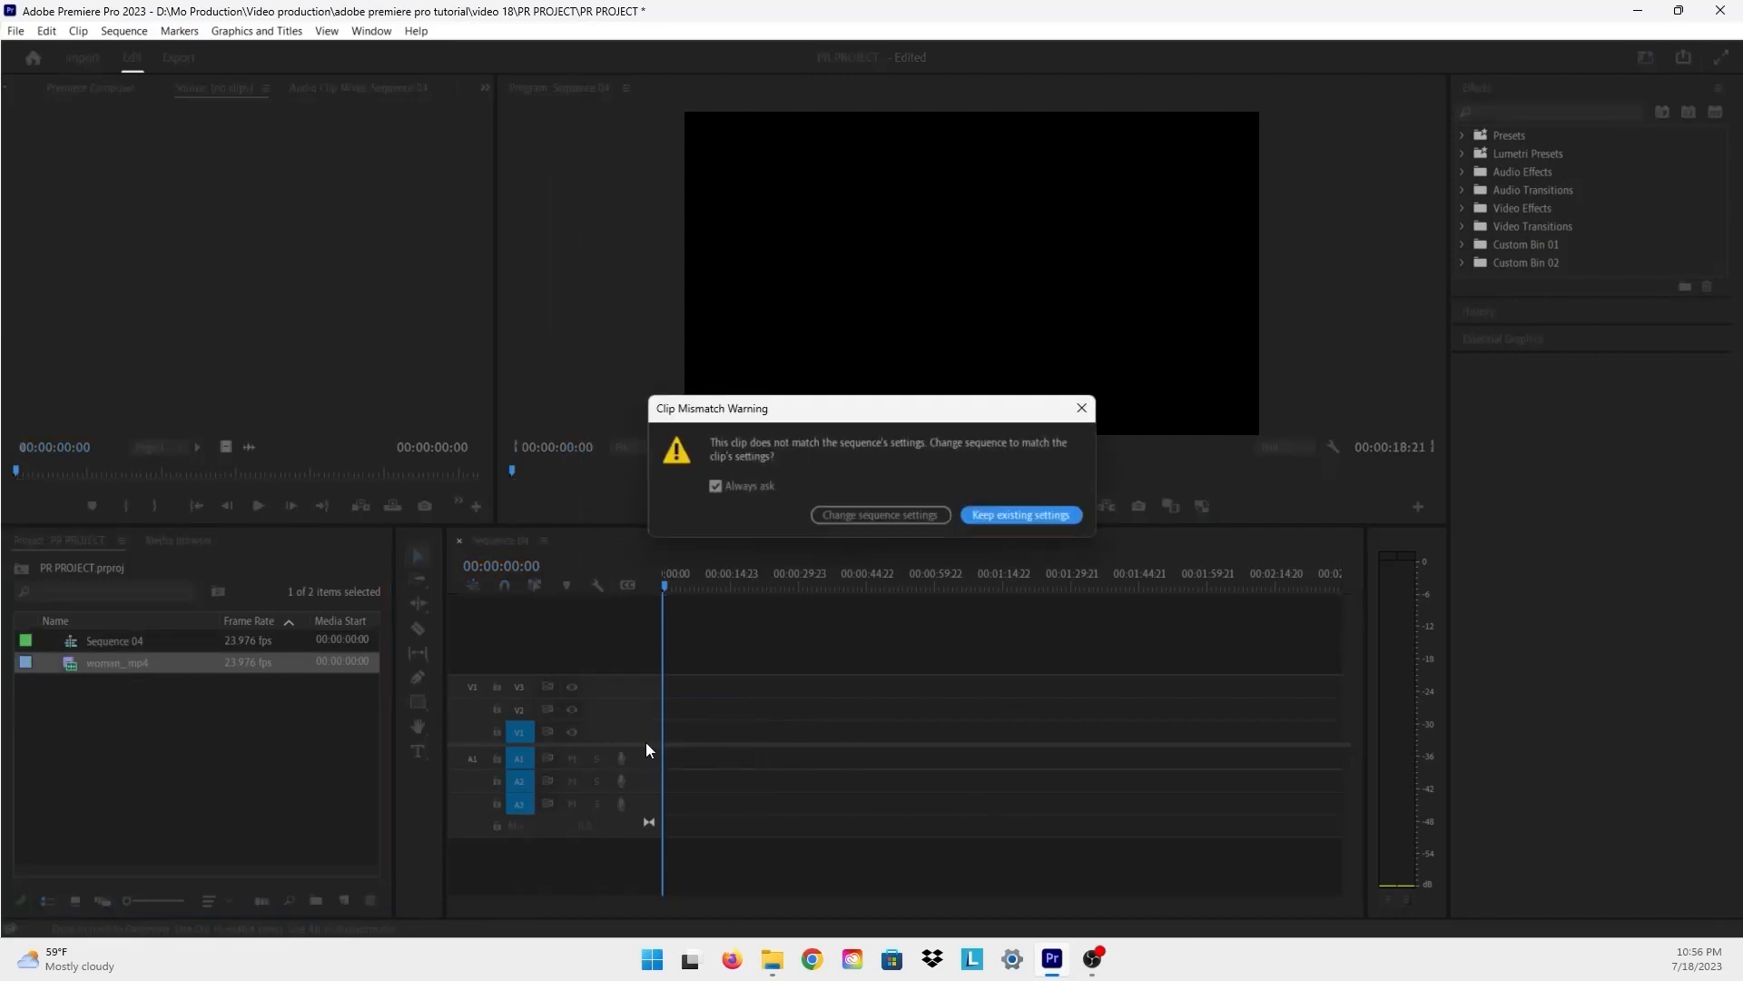
pyautogui.click(995, 514)
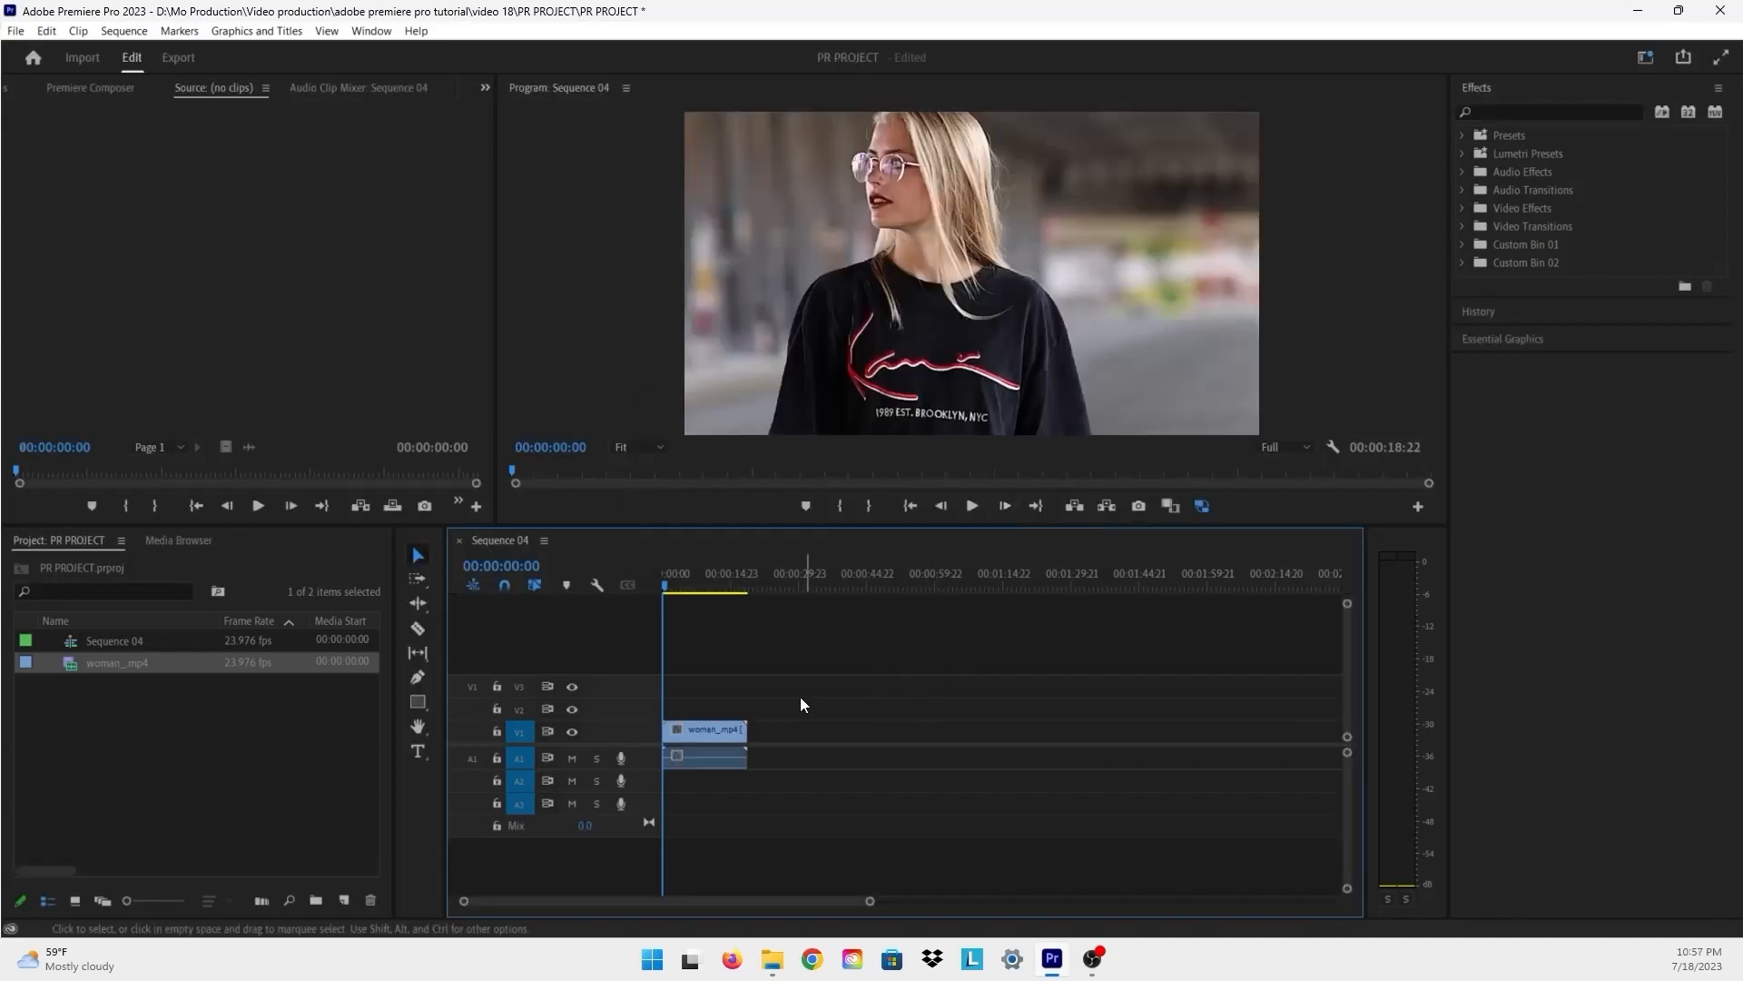
# Step: Set the scale of the woman clip to 50 in its Motion properties
pyautogui.click(727, 734)
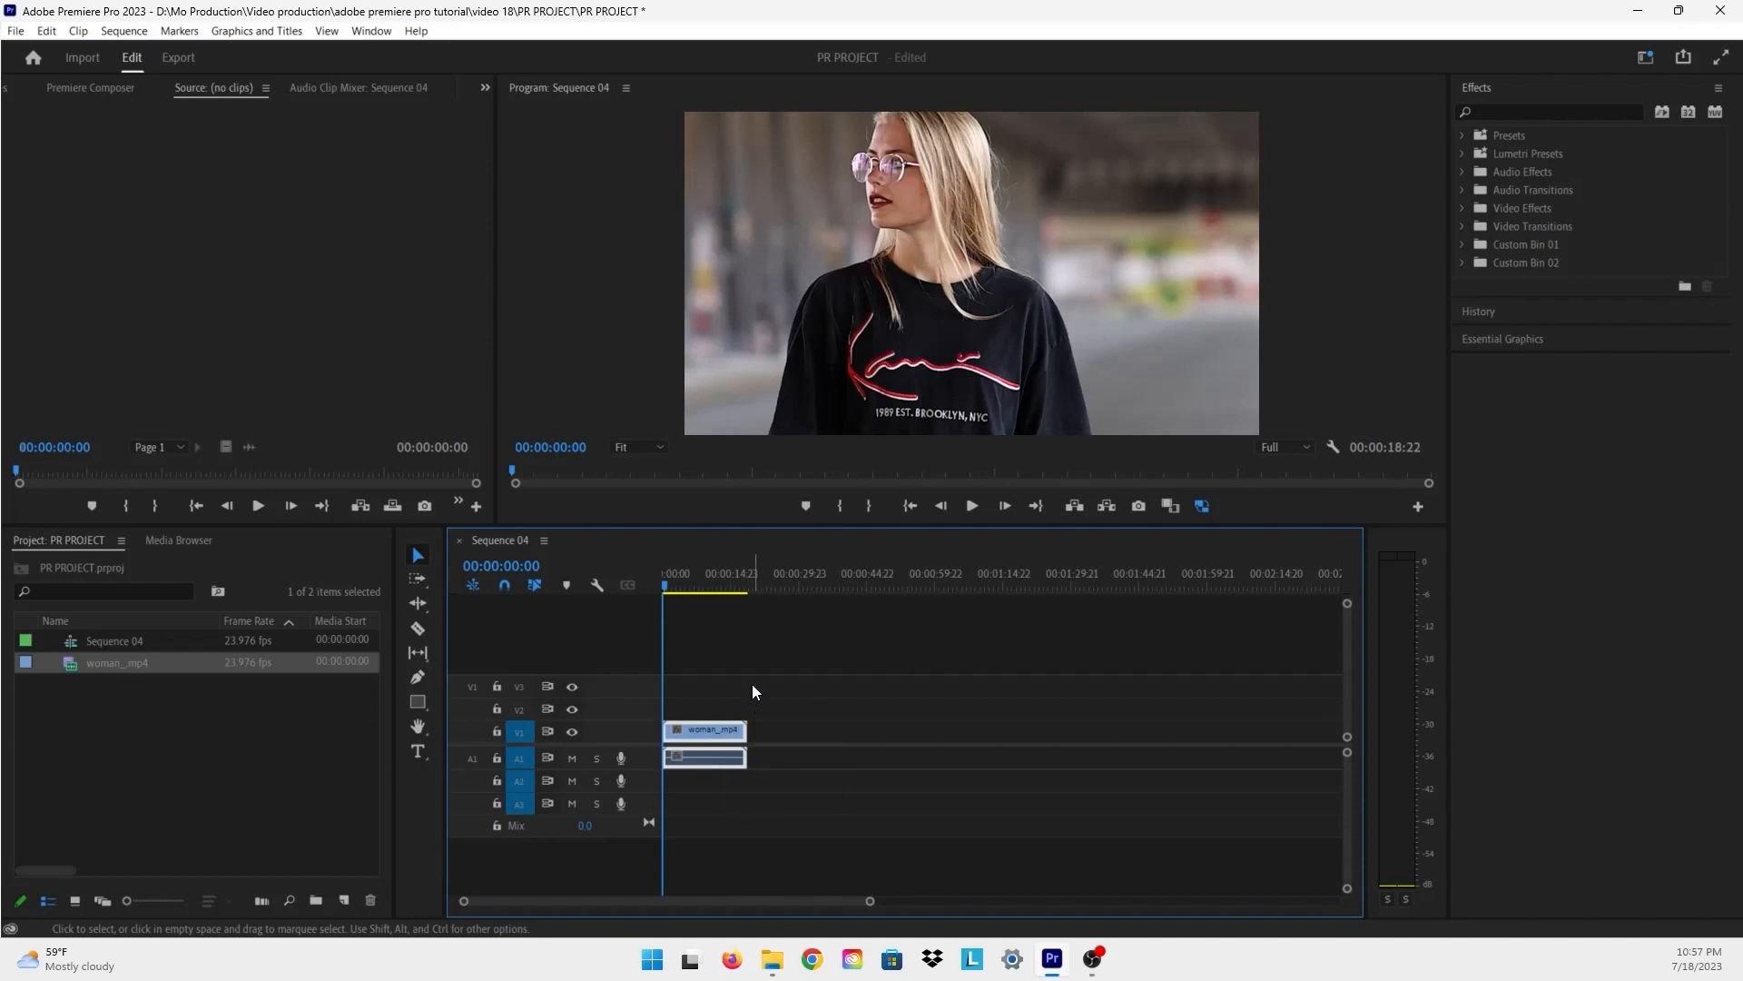
pyautogui.scroll(3, 89, 83)
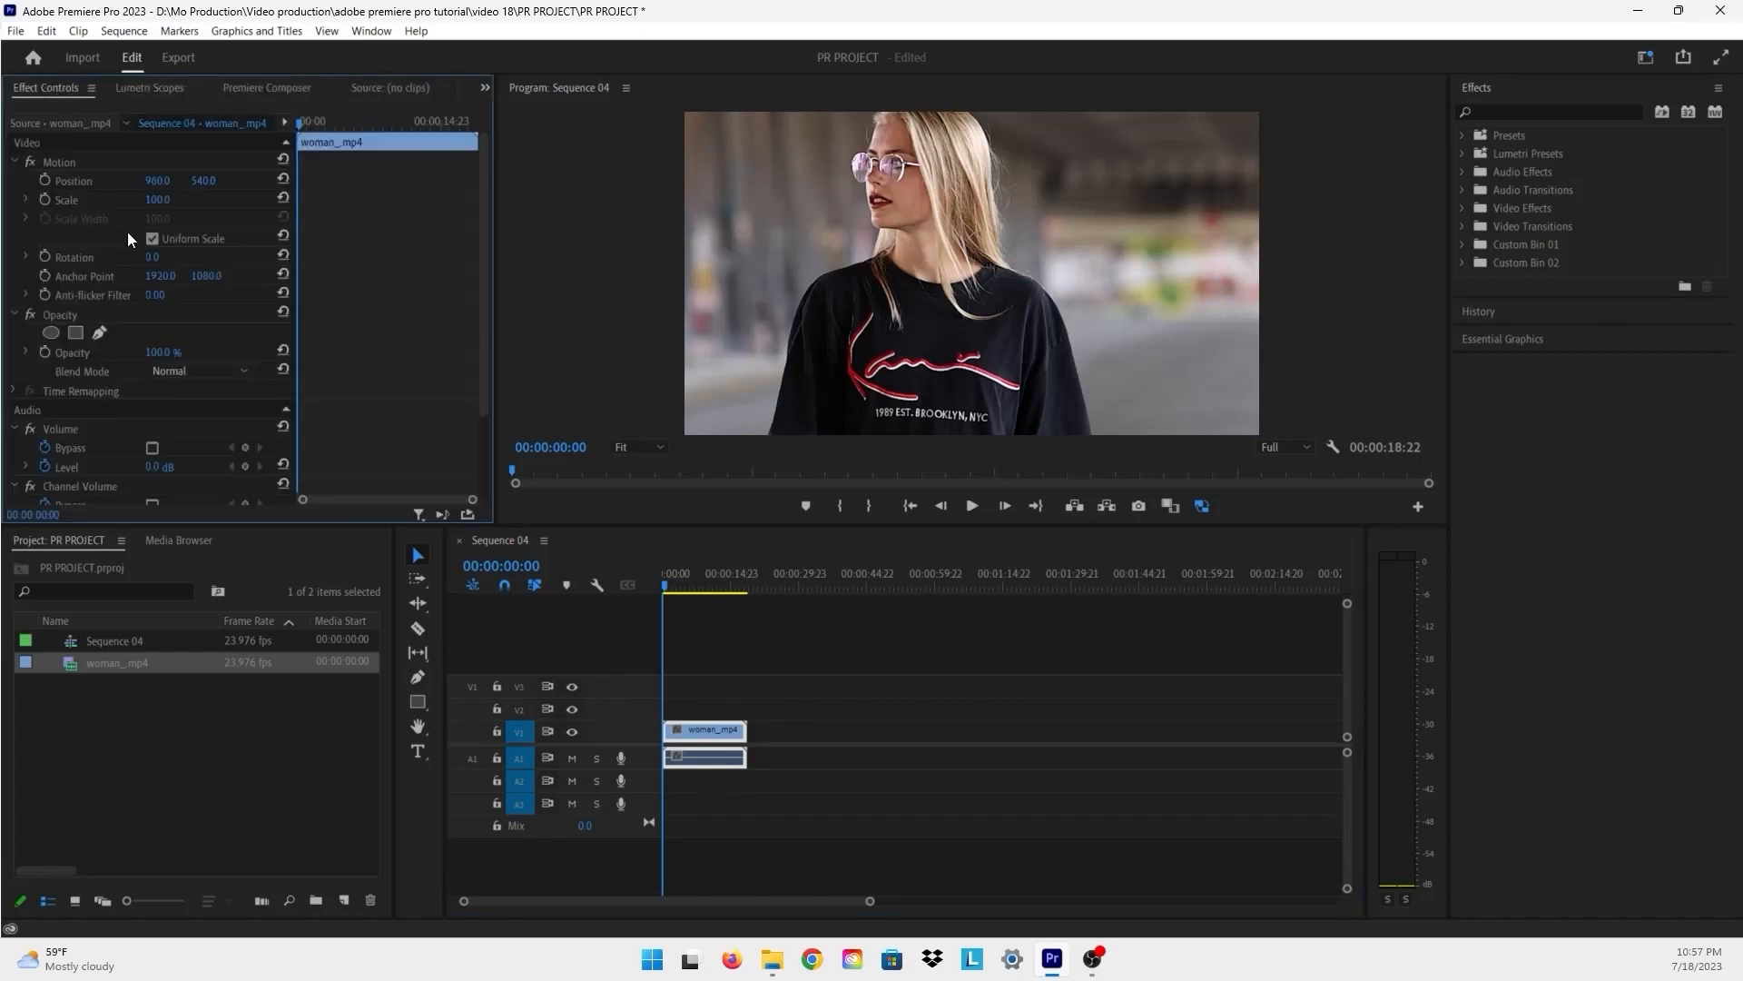
pyautogui.click(156, 200)
pyautogui.write('50')
pyautogui.press('Return')
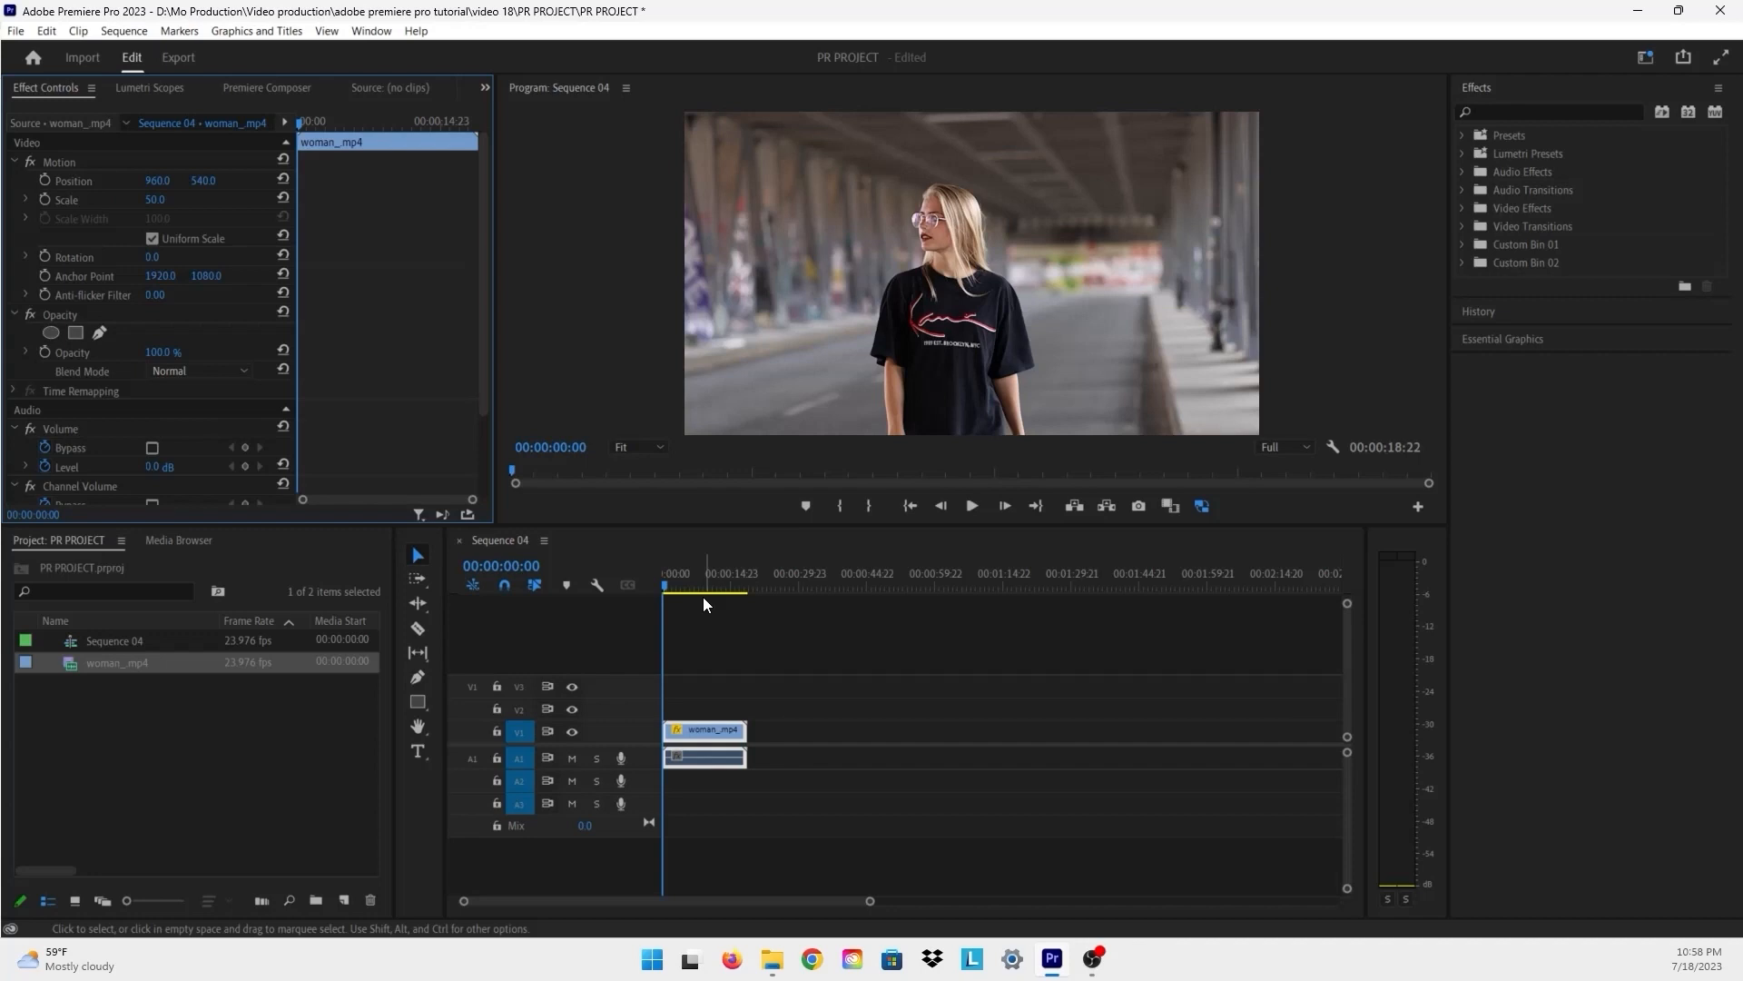
# Step: Keyframe the clip's scale at the sequence start and set it to 70.3 at 00:00:15:16
pyautogui.click(687, 641)
pyautogui.press('=')
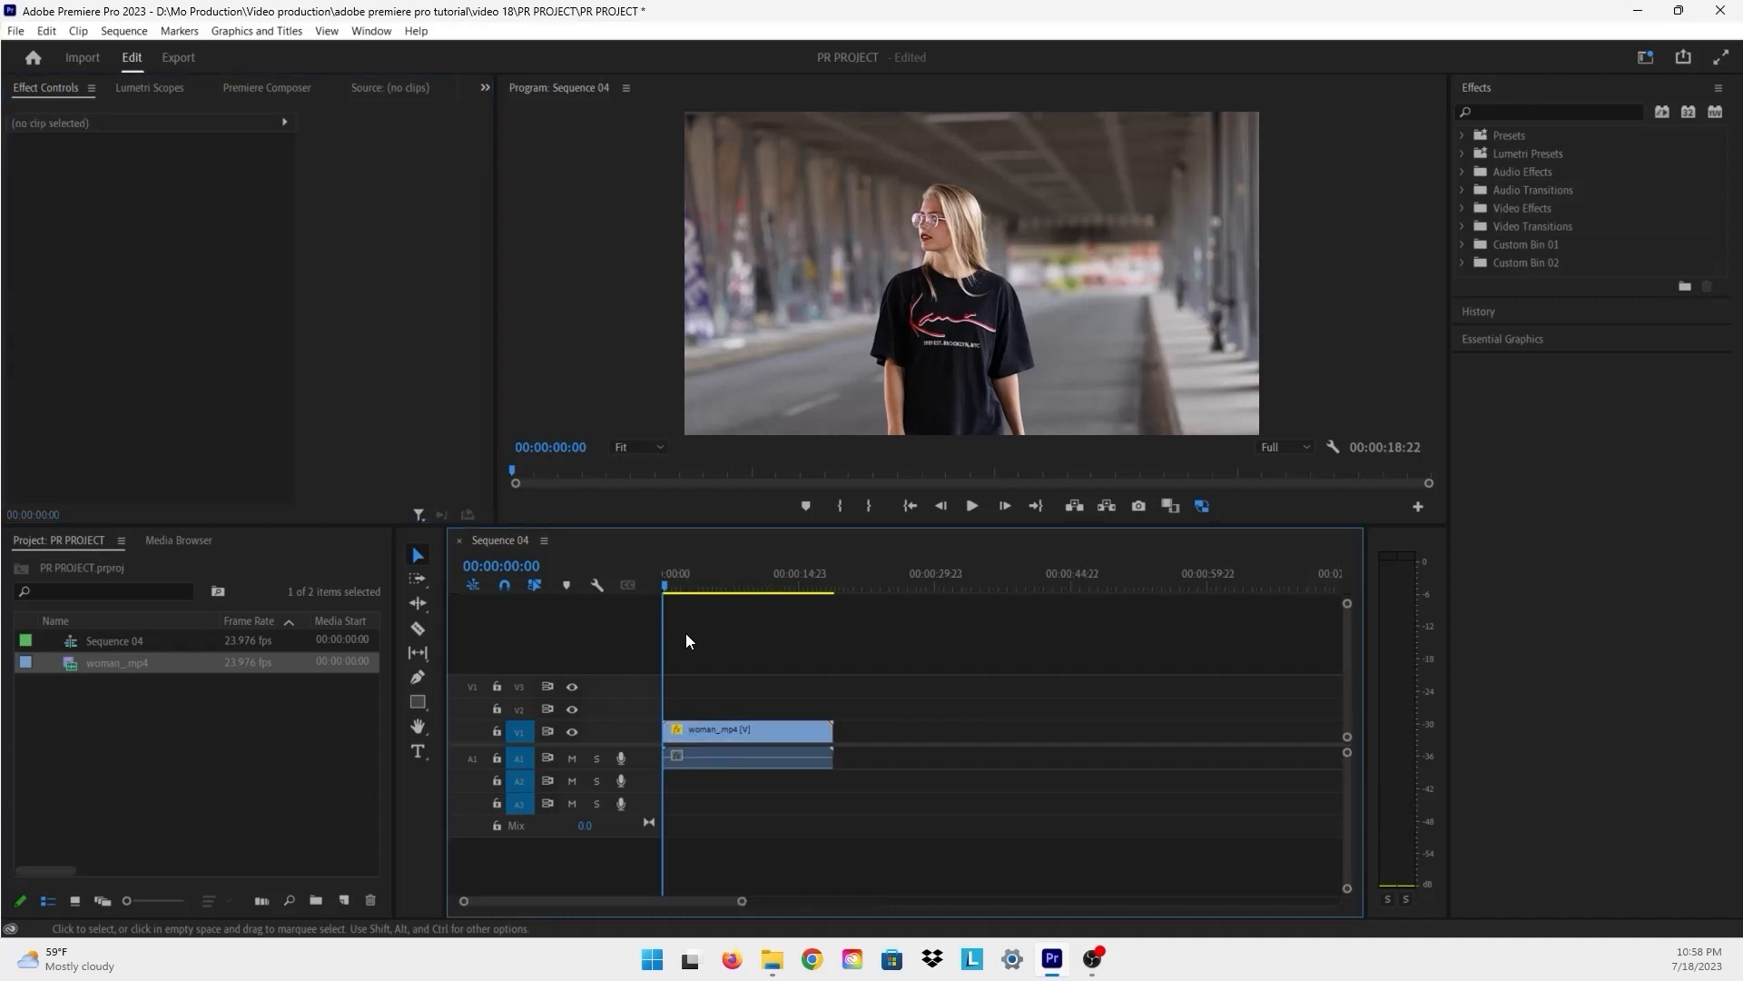
pyautogui.press('=')
pyautogui.press('=')
pyautogui.press('-')
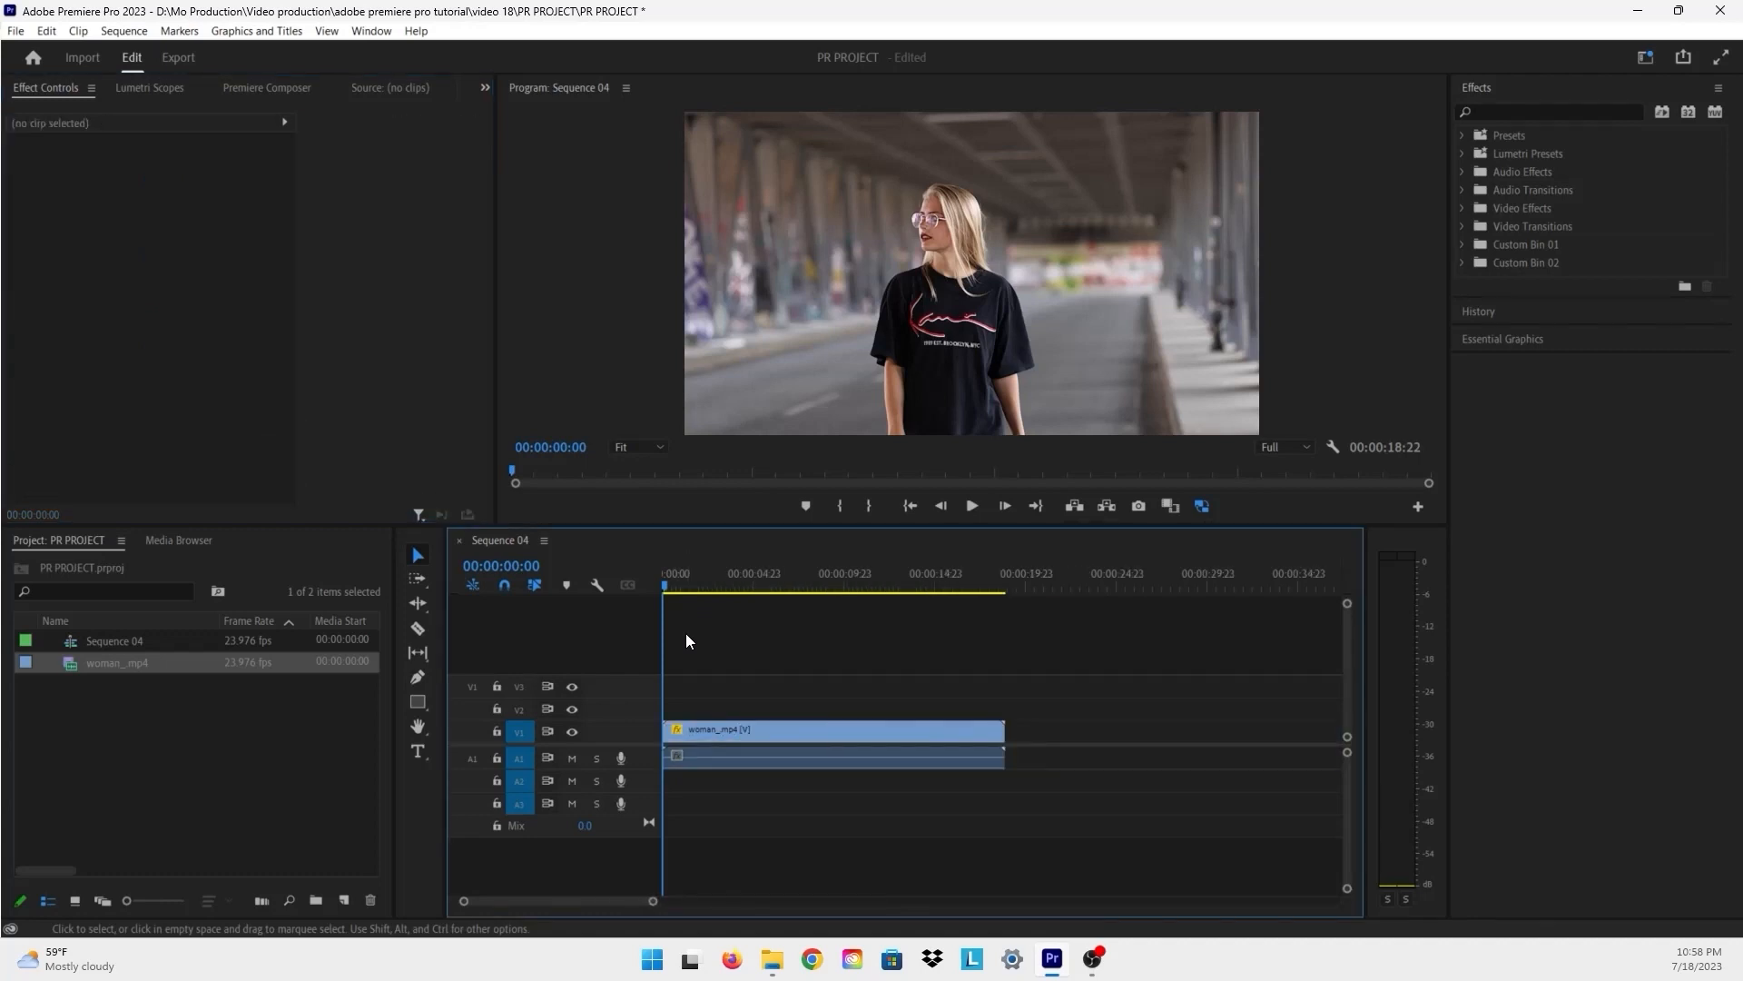
pyautogui.click(744, 728)
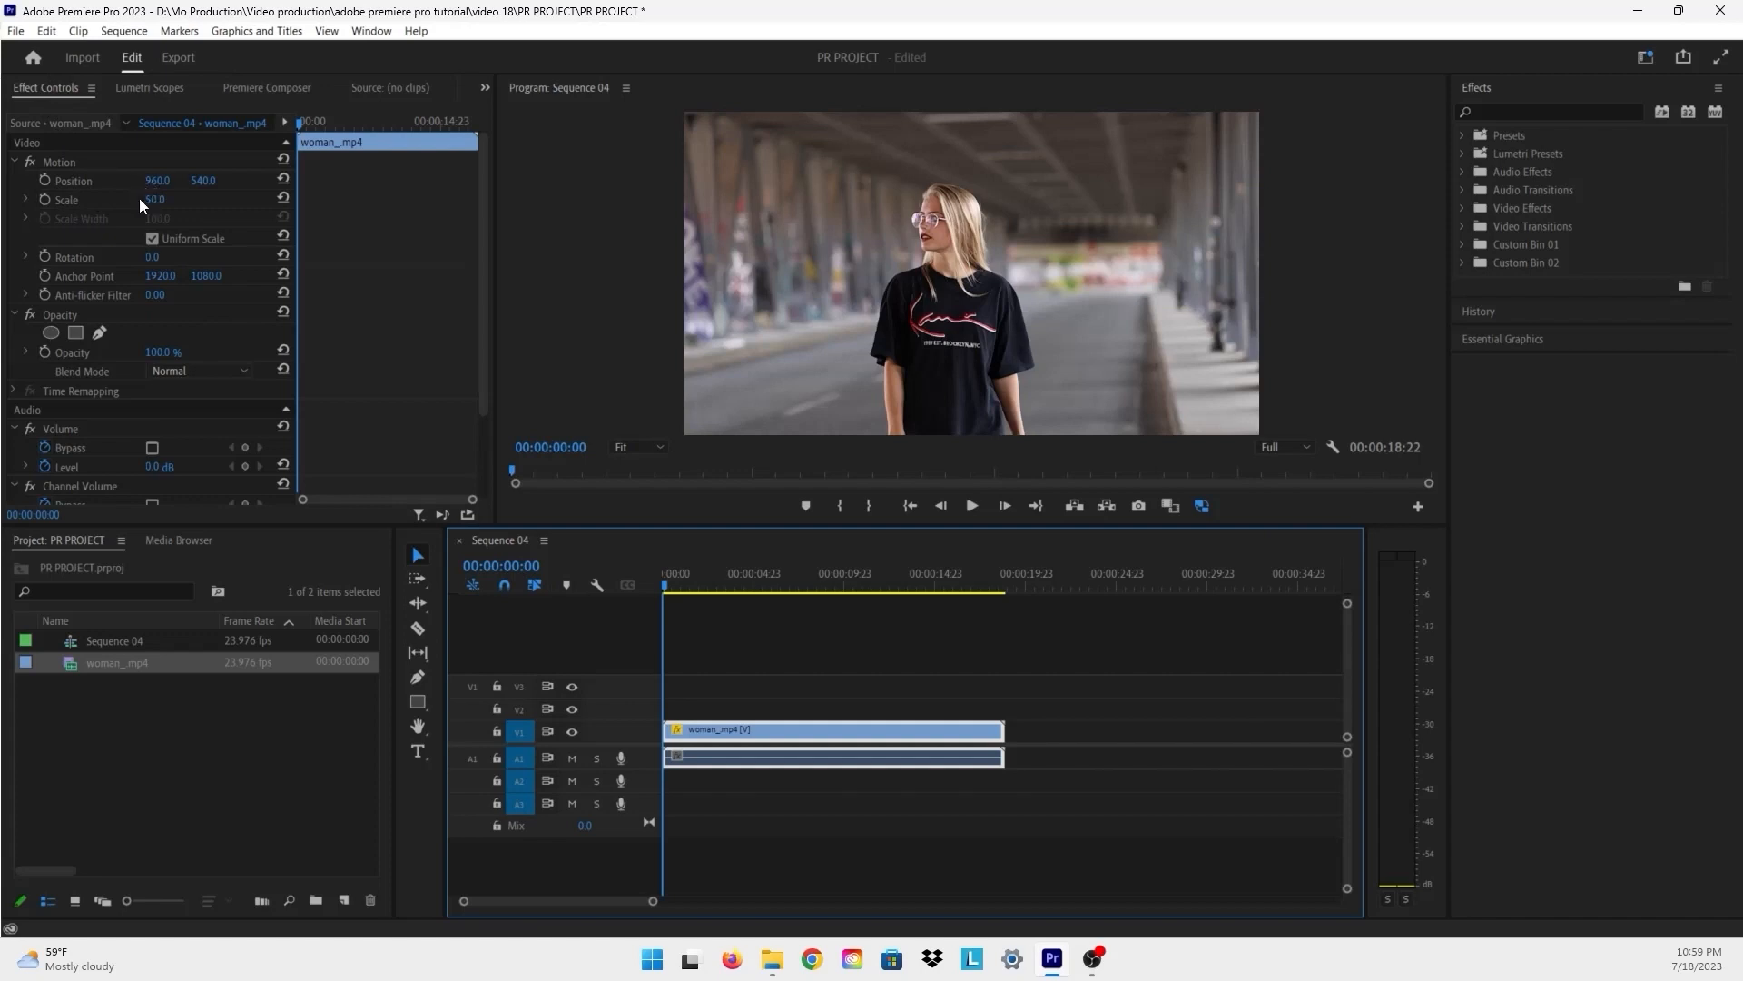
pyautogui.click(89, 198)
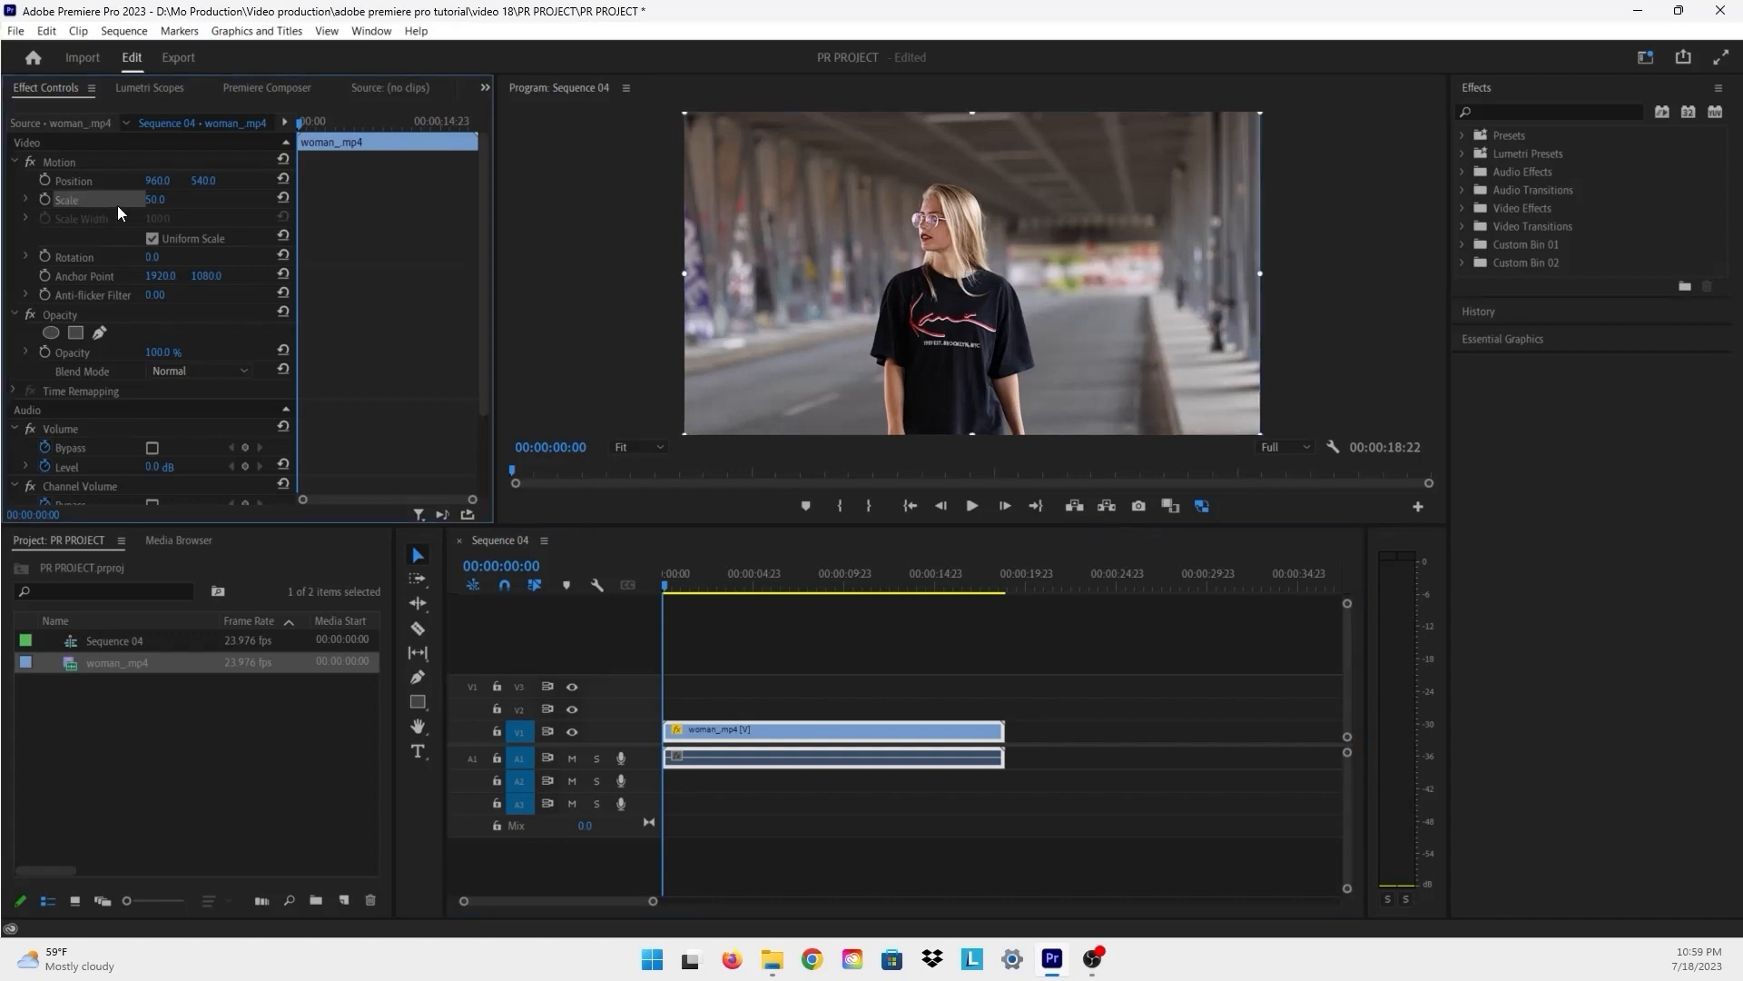
pyautogui.click(44, 198)
pyautogui.moveTo(960, 578)
pyautogui.mouseDown()
pyautogui.moveTo(983, 574)
pyautogui.moveTo(950, 581)
pyautogui.mouseUp()
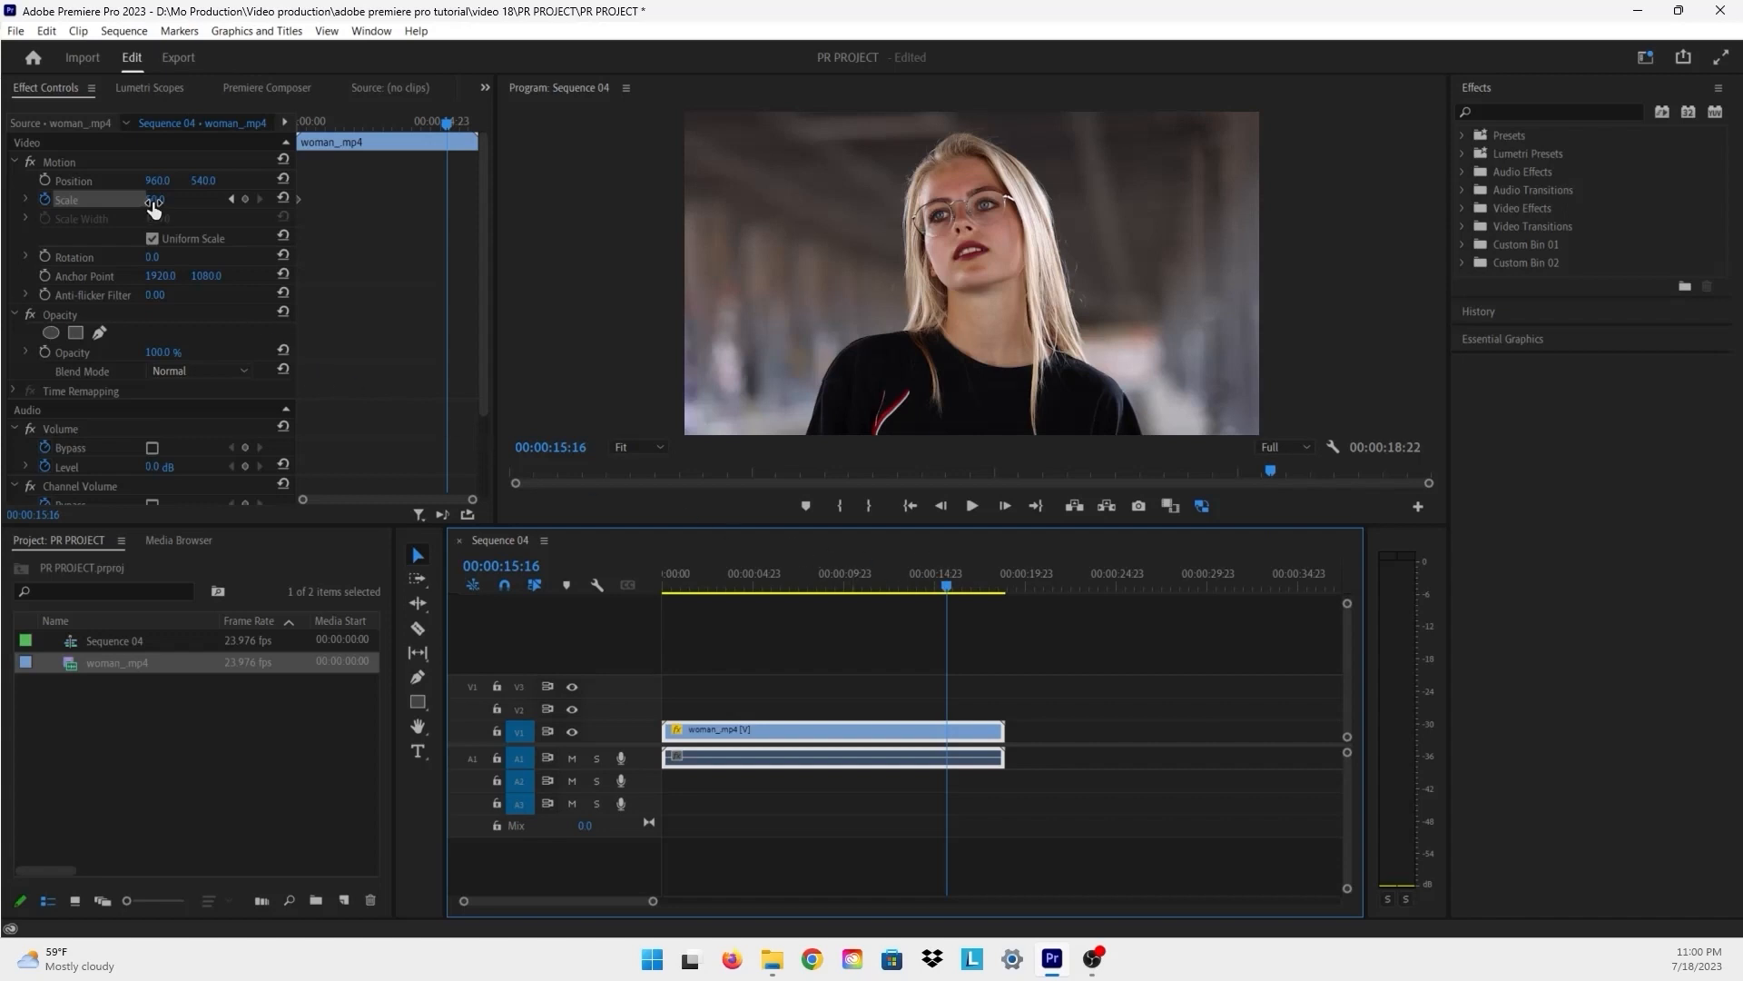
pyautogui.moveTo(152, 207); pyautogui.dragTo(445, 229)
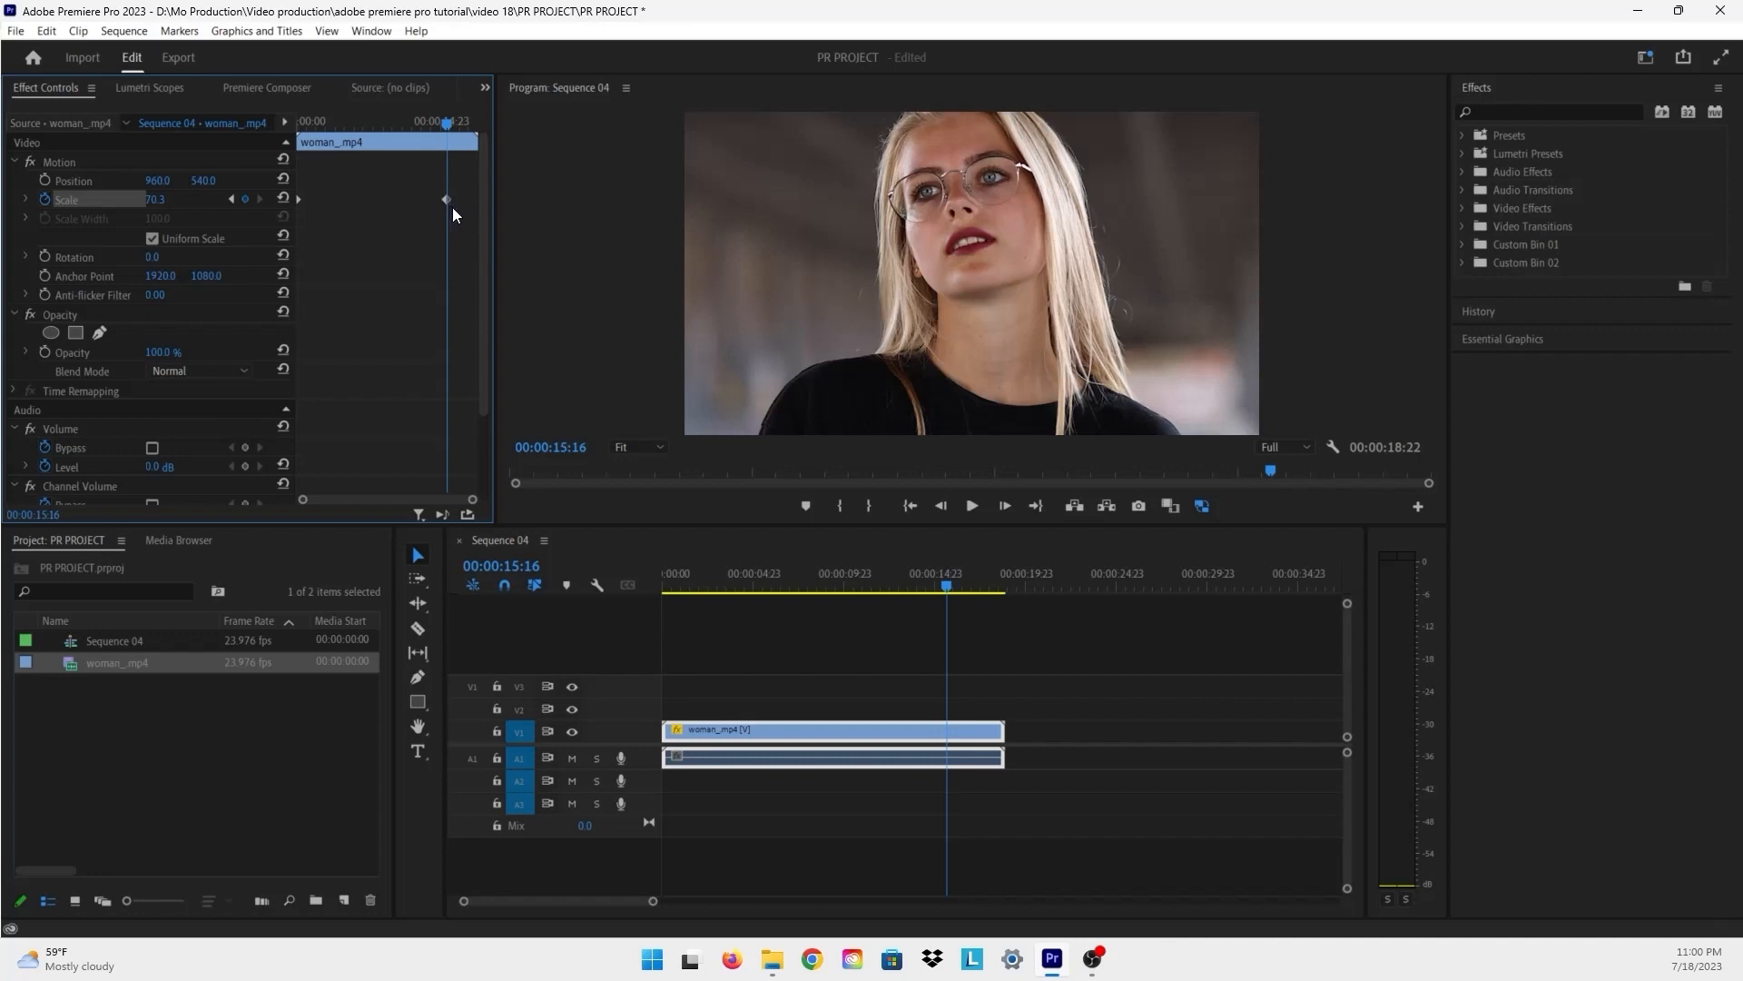
# Step: Keyframe the clip's position at 00:00:01:17 and set its vertical position to 615 at 00:00:15:19
pyautogui.click(662, 580)
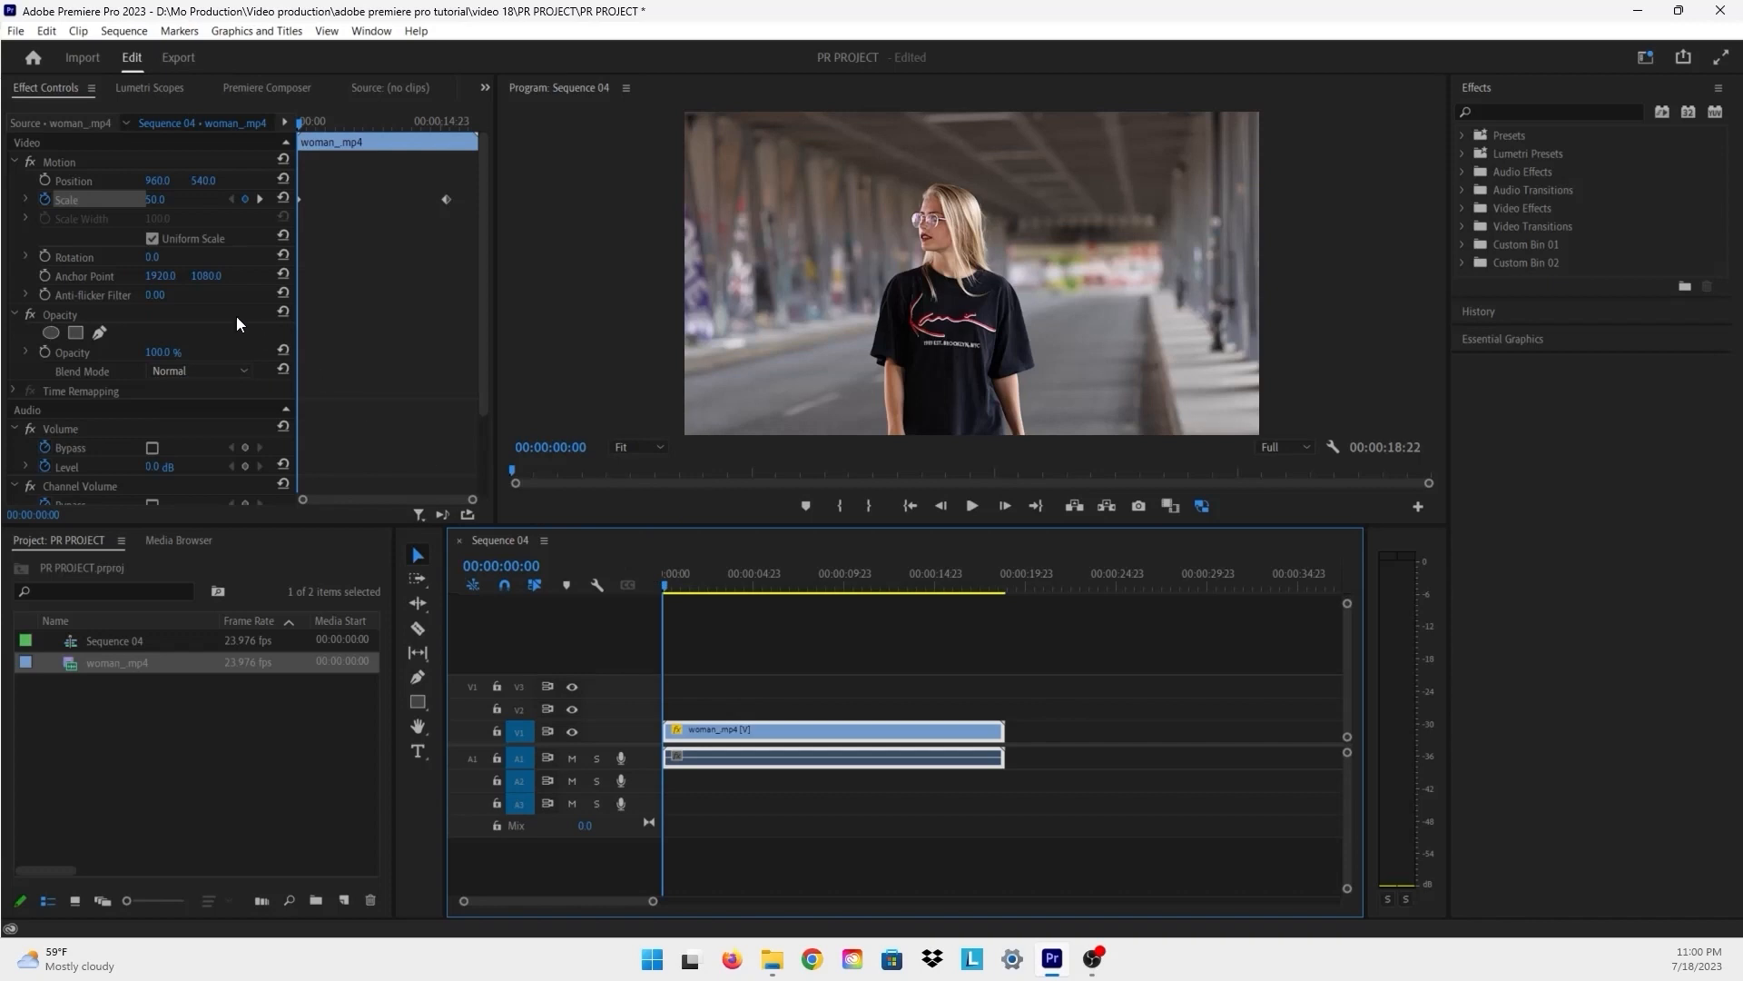
pyautogui.click(318, 126)
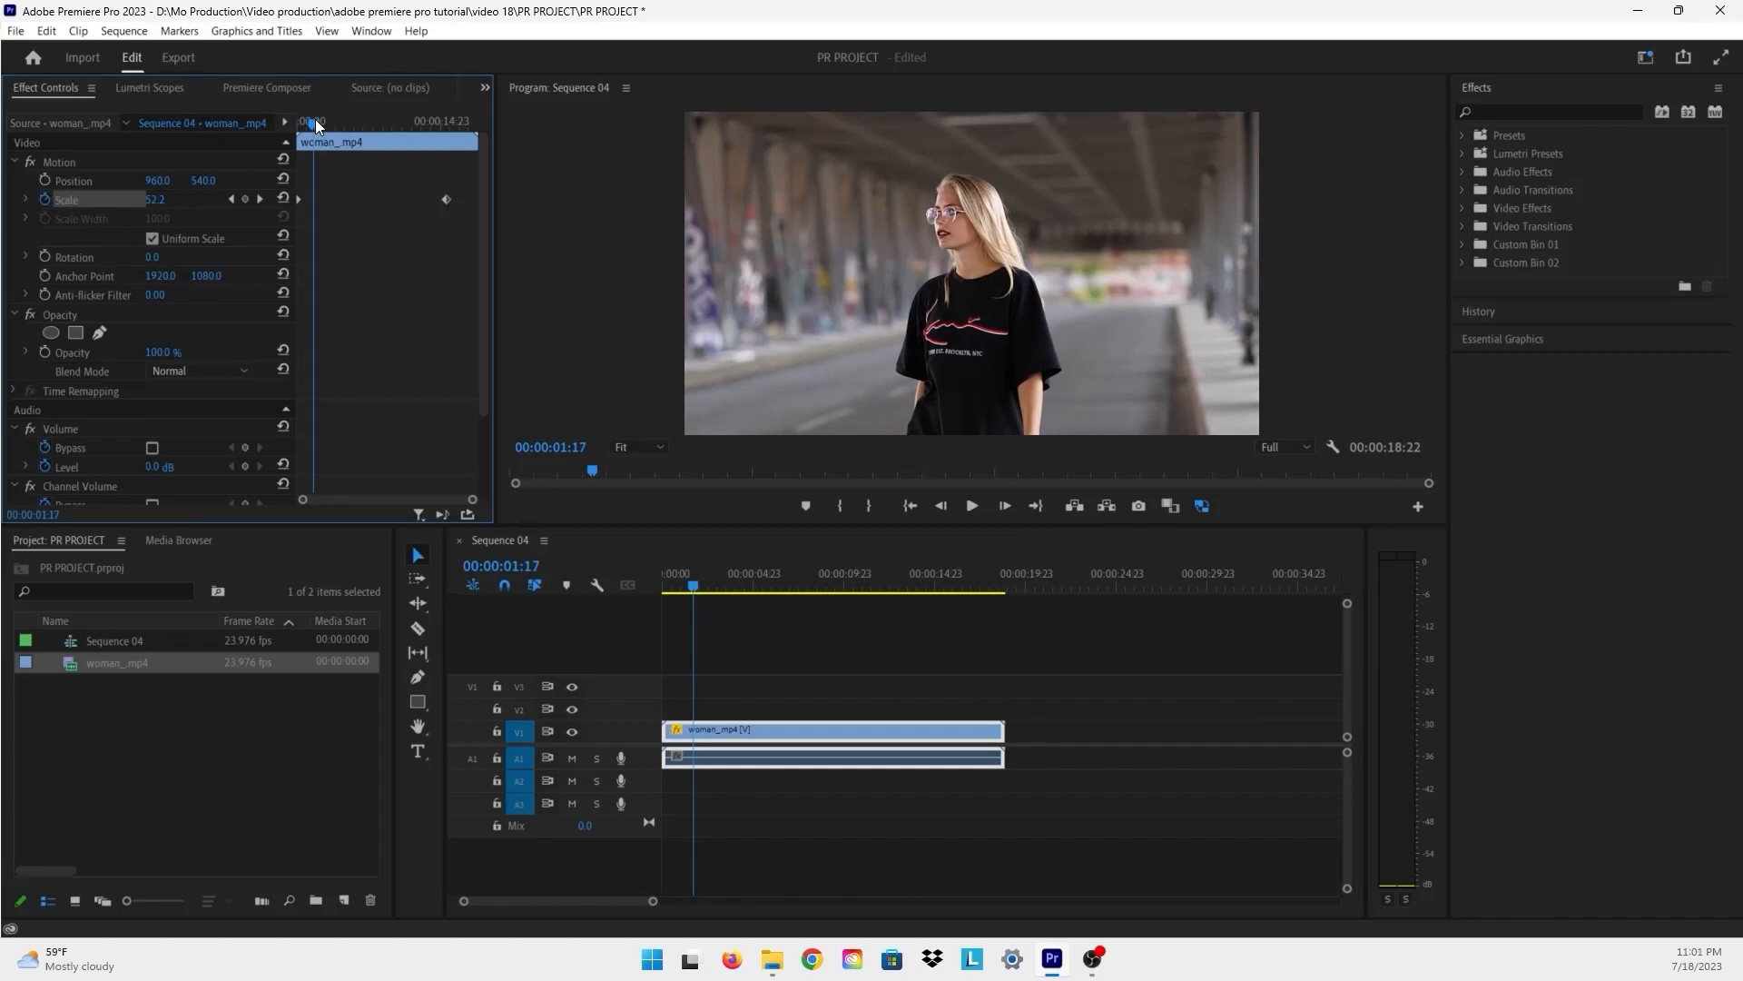
pyautogui.click(47, 178)
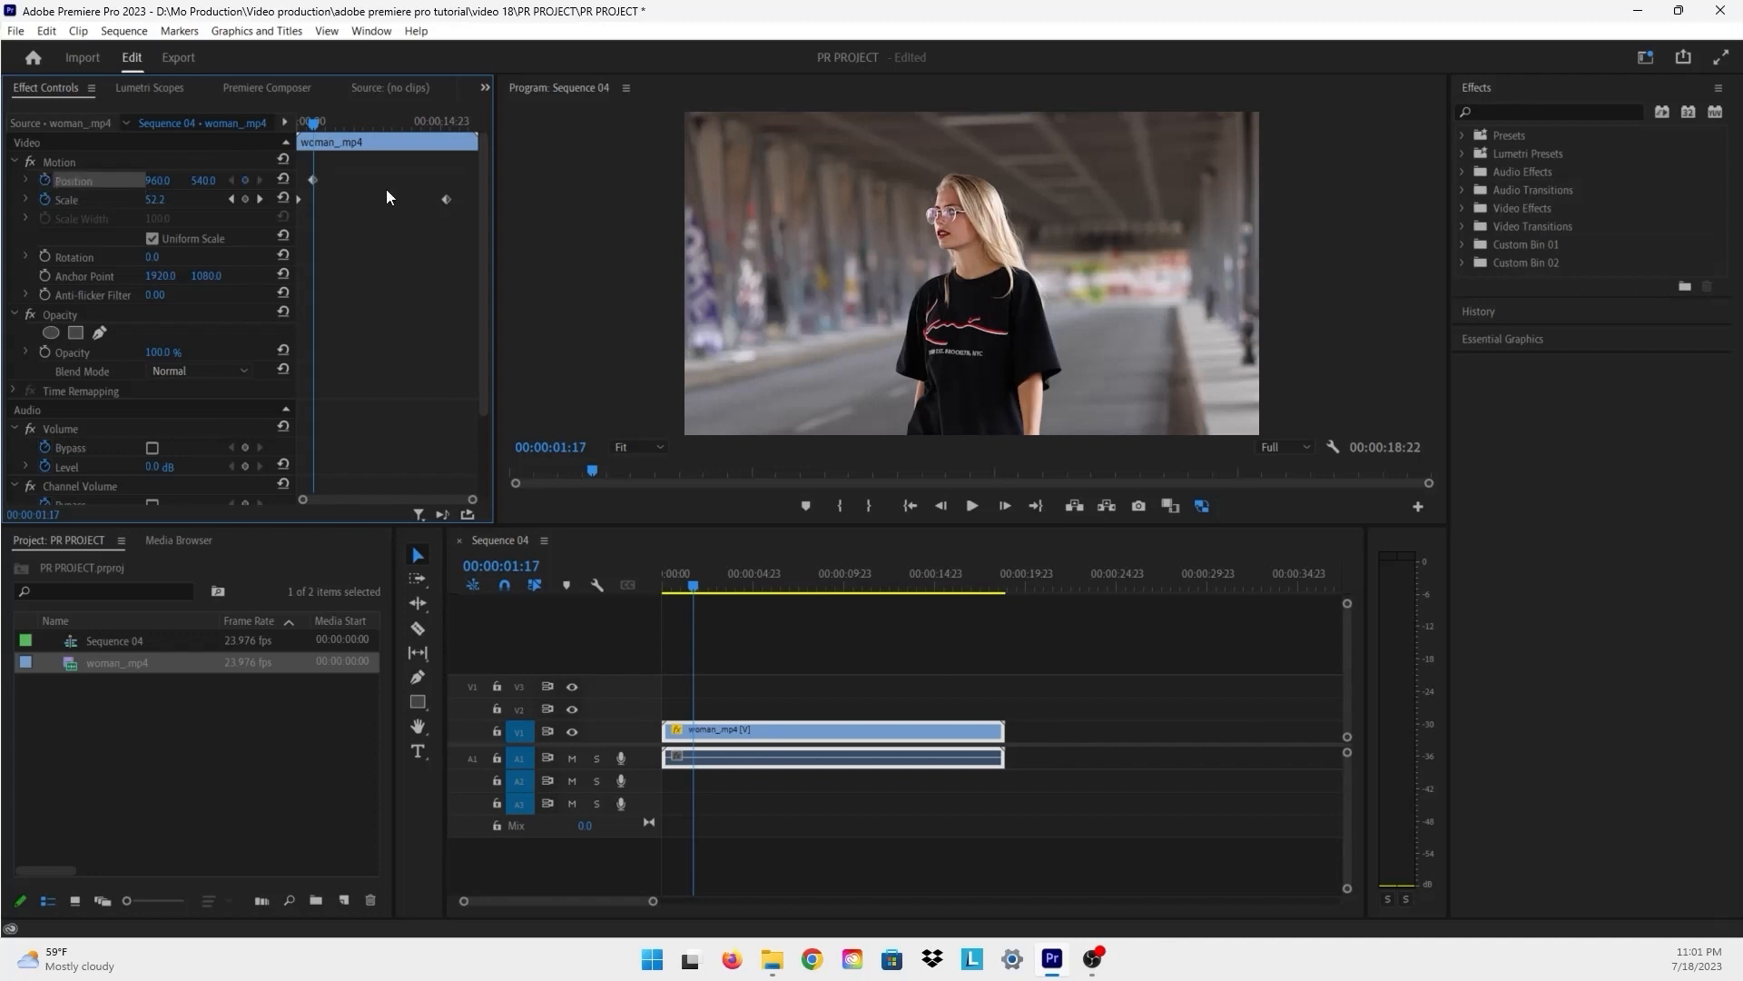
pyautogui.click(445, 122)
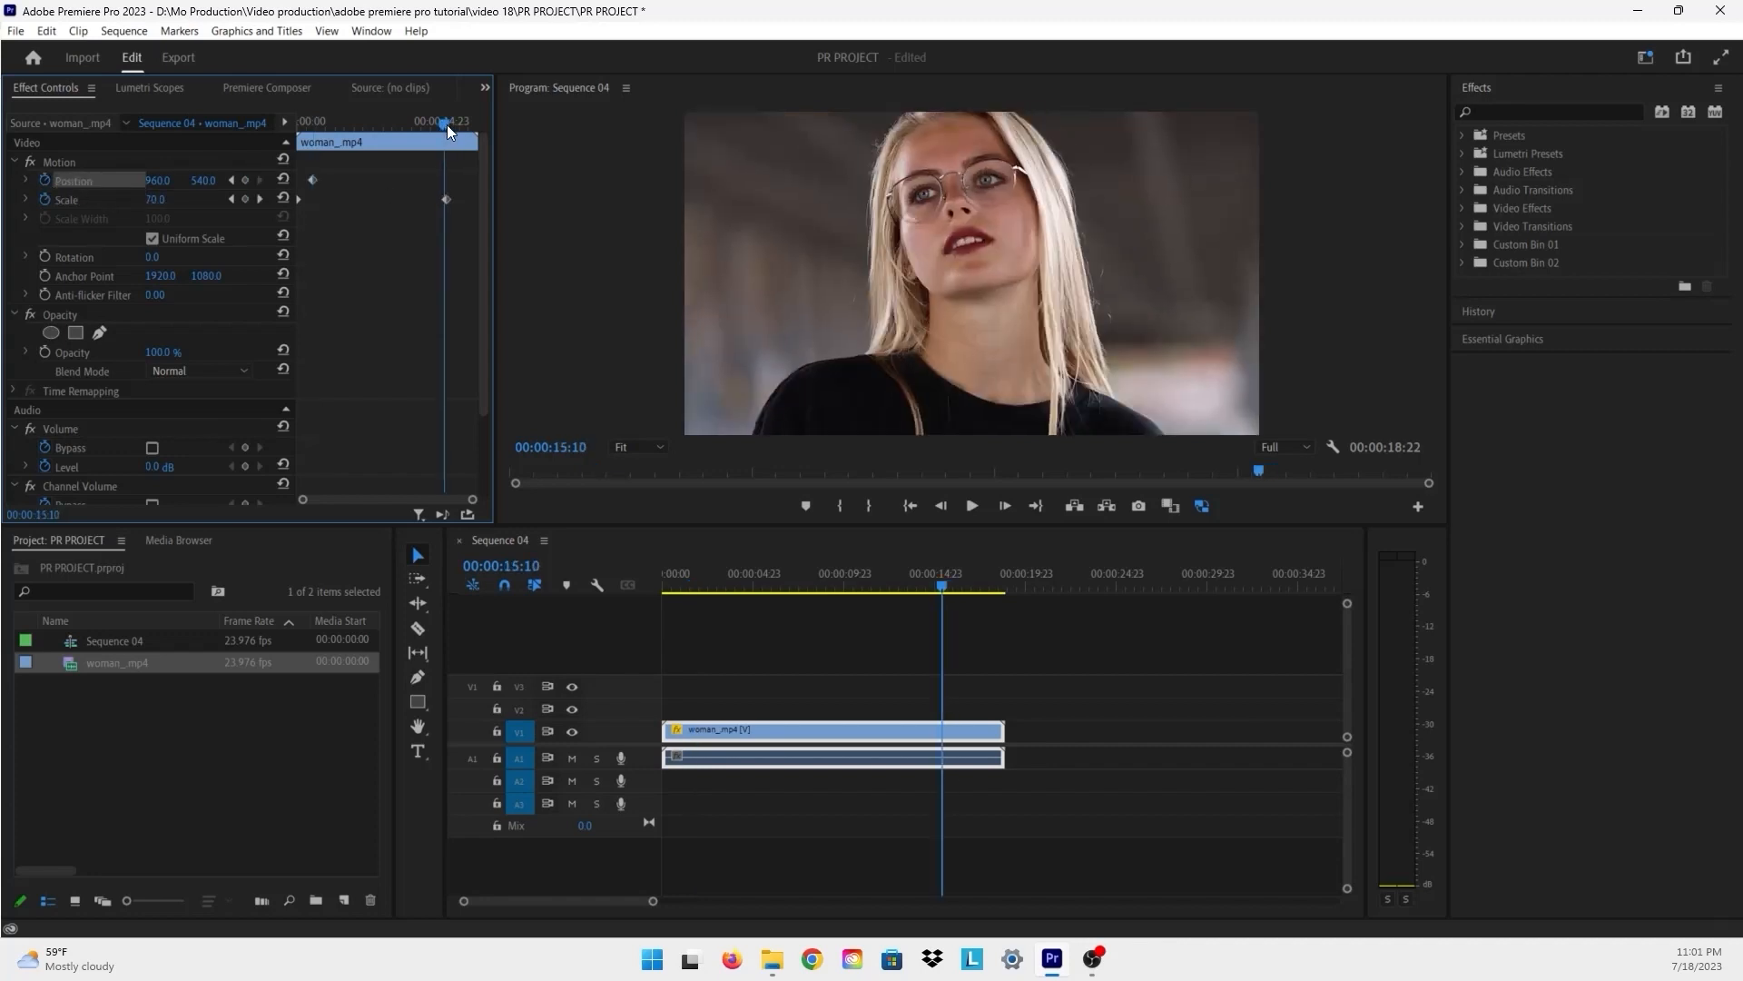
pyautogui.moveTo(449, 125); pyautogui.dragTo(449, 127)
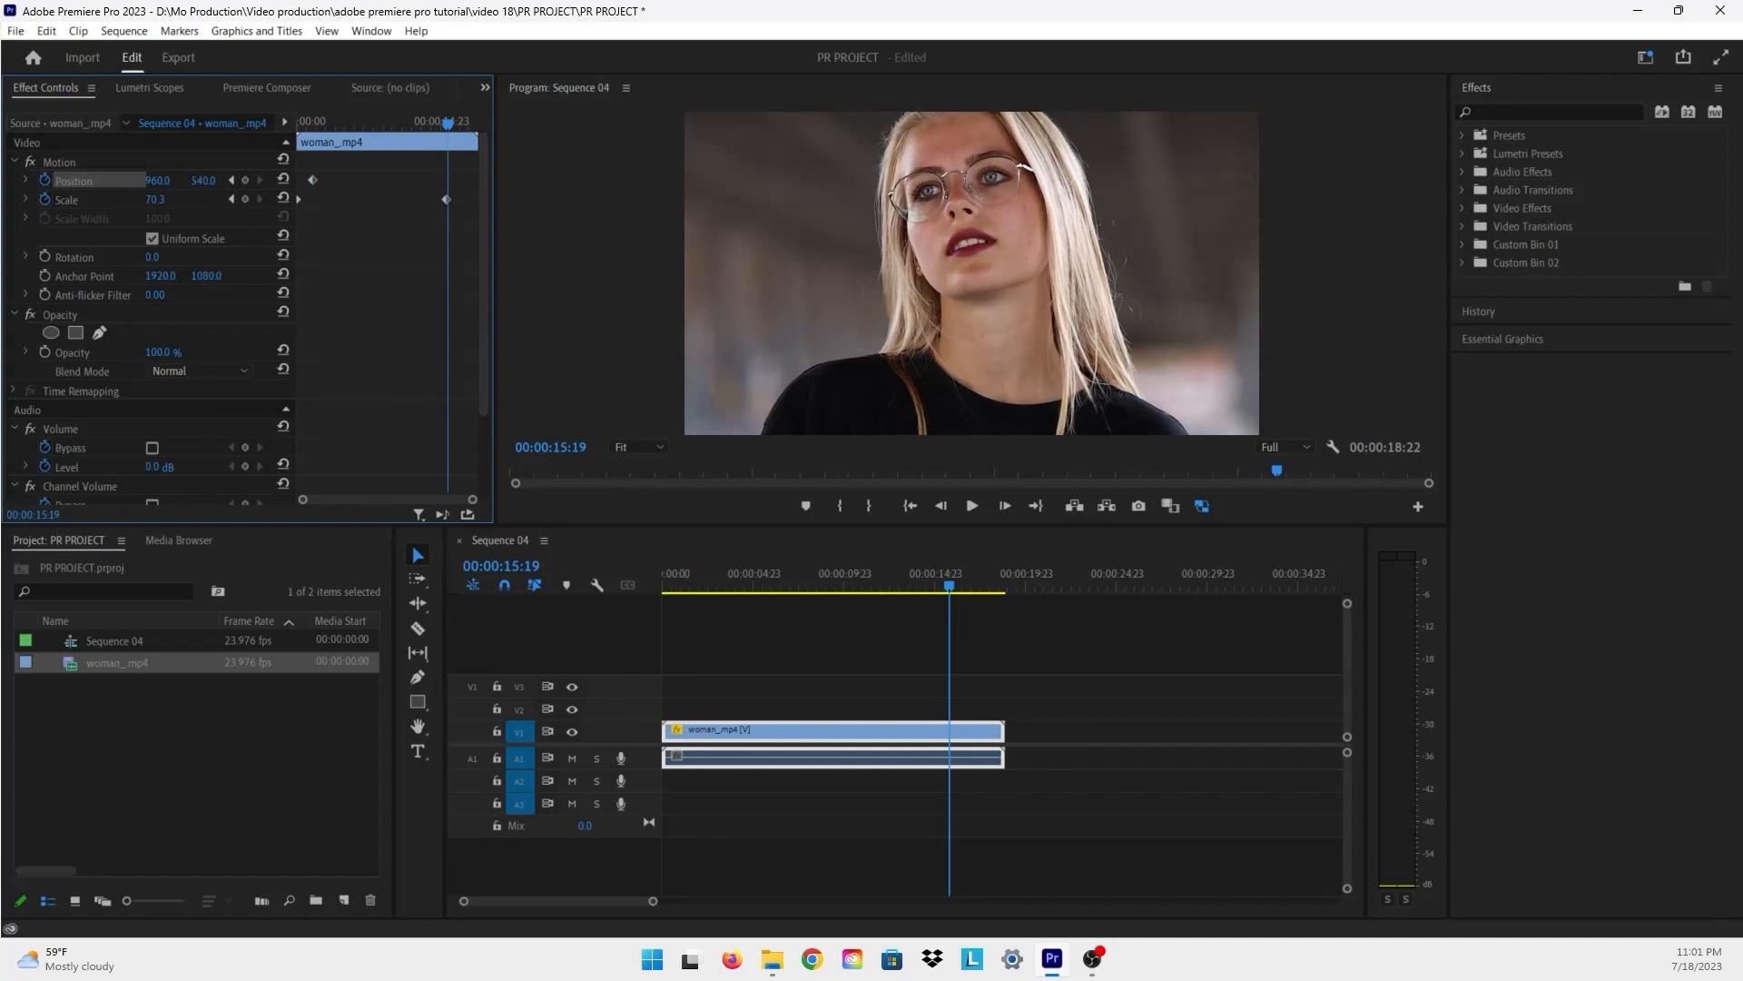
pyautogui.moveTo(204, 180); pyautogui.dragTo(271, 179)
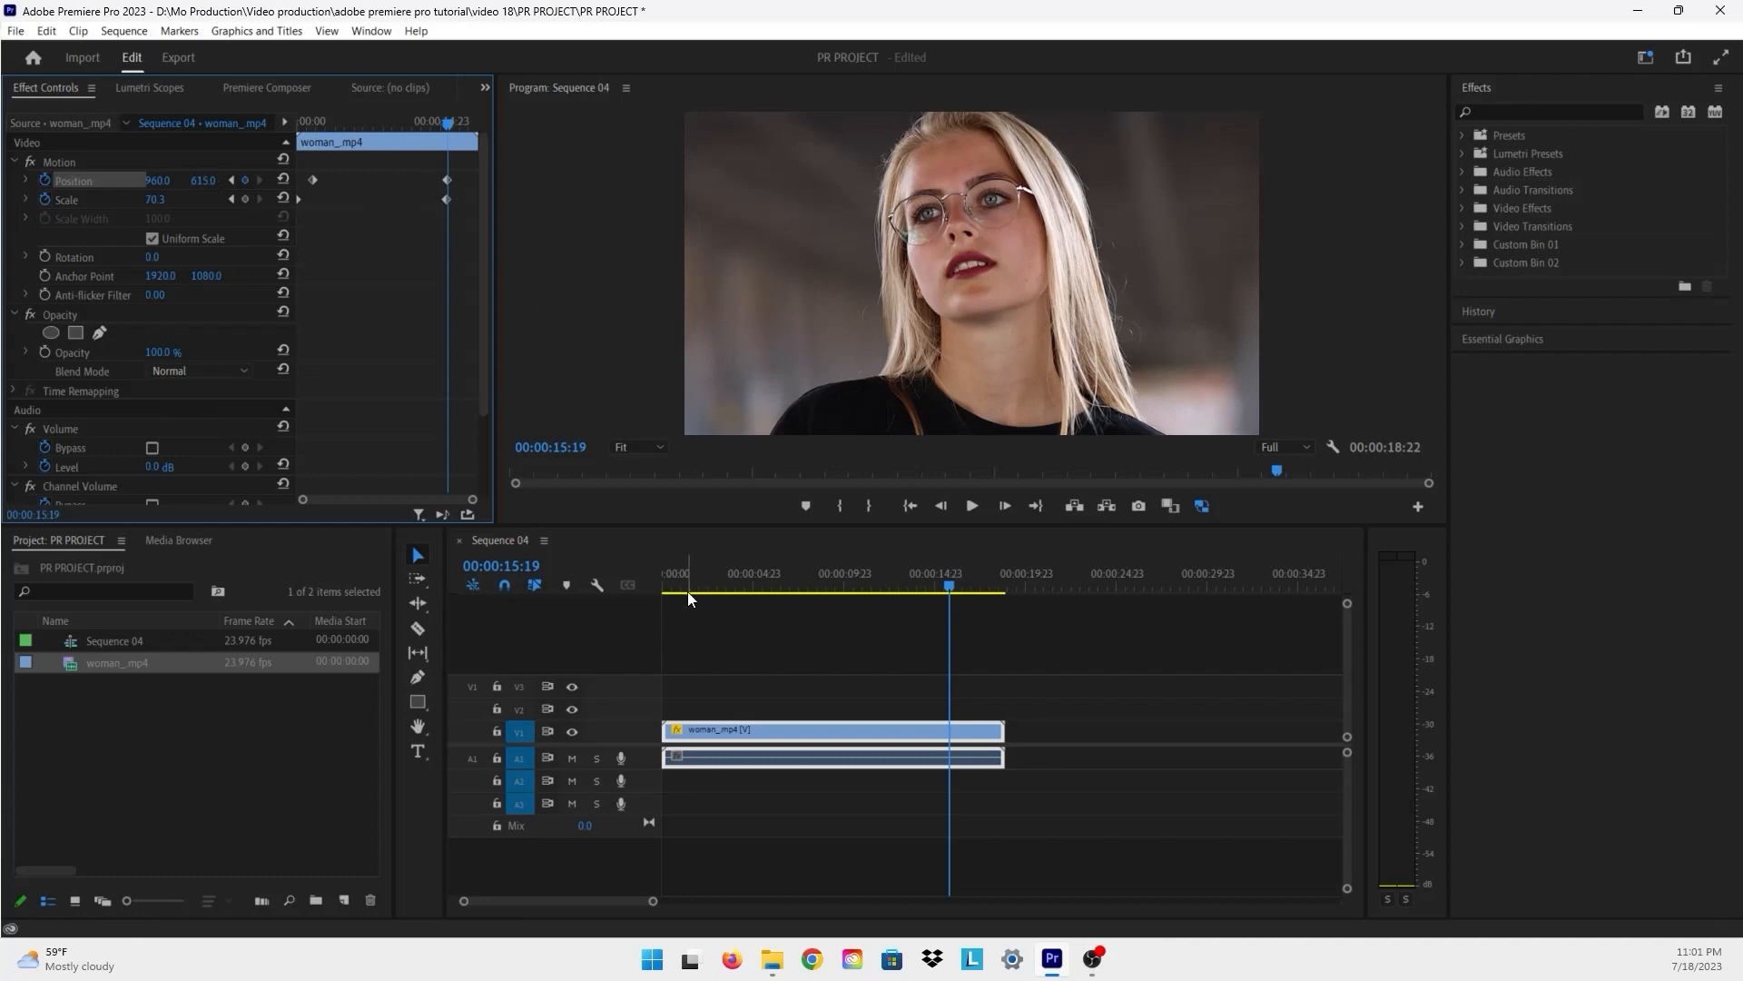
# Step: Apply Bezier temporal interpolation to all Position and Scale keyframes, and play the zoom-in from the sequence start
pyautogui.moveTo(462, 221); pyautogui.dragTo(286, 161)
pyautogui.rightClick(312, 181)
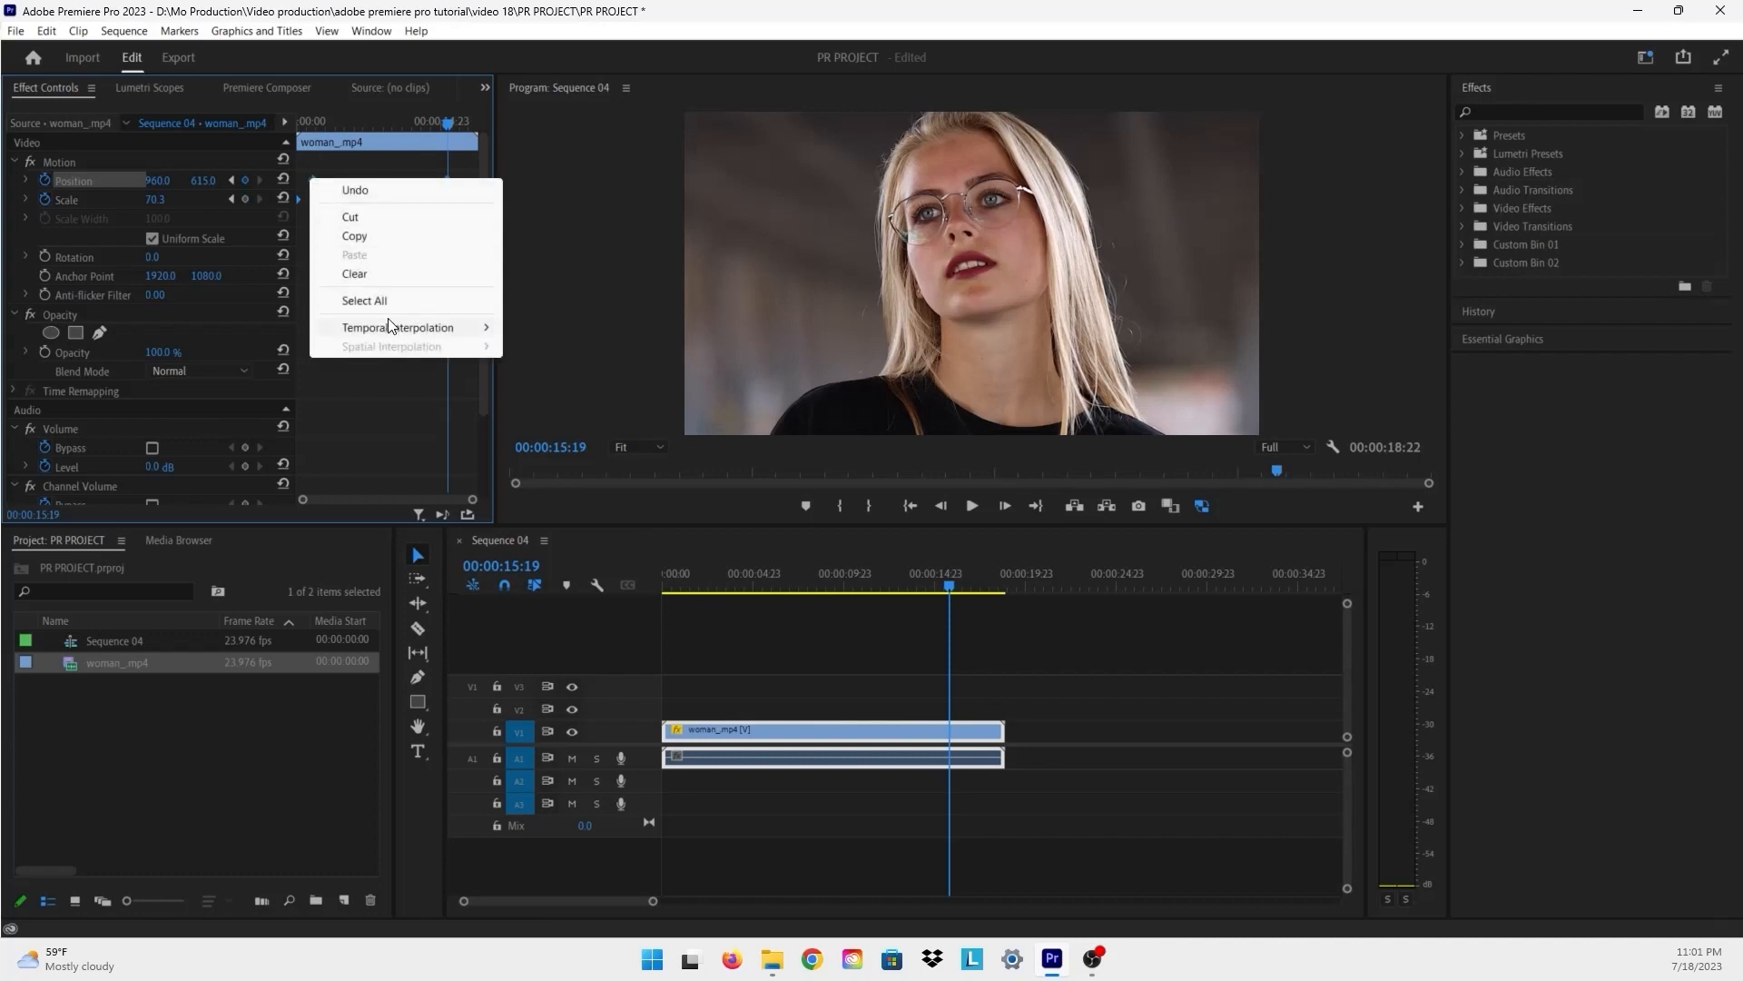
pyautogui.moveTo(418, 325)
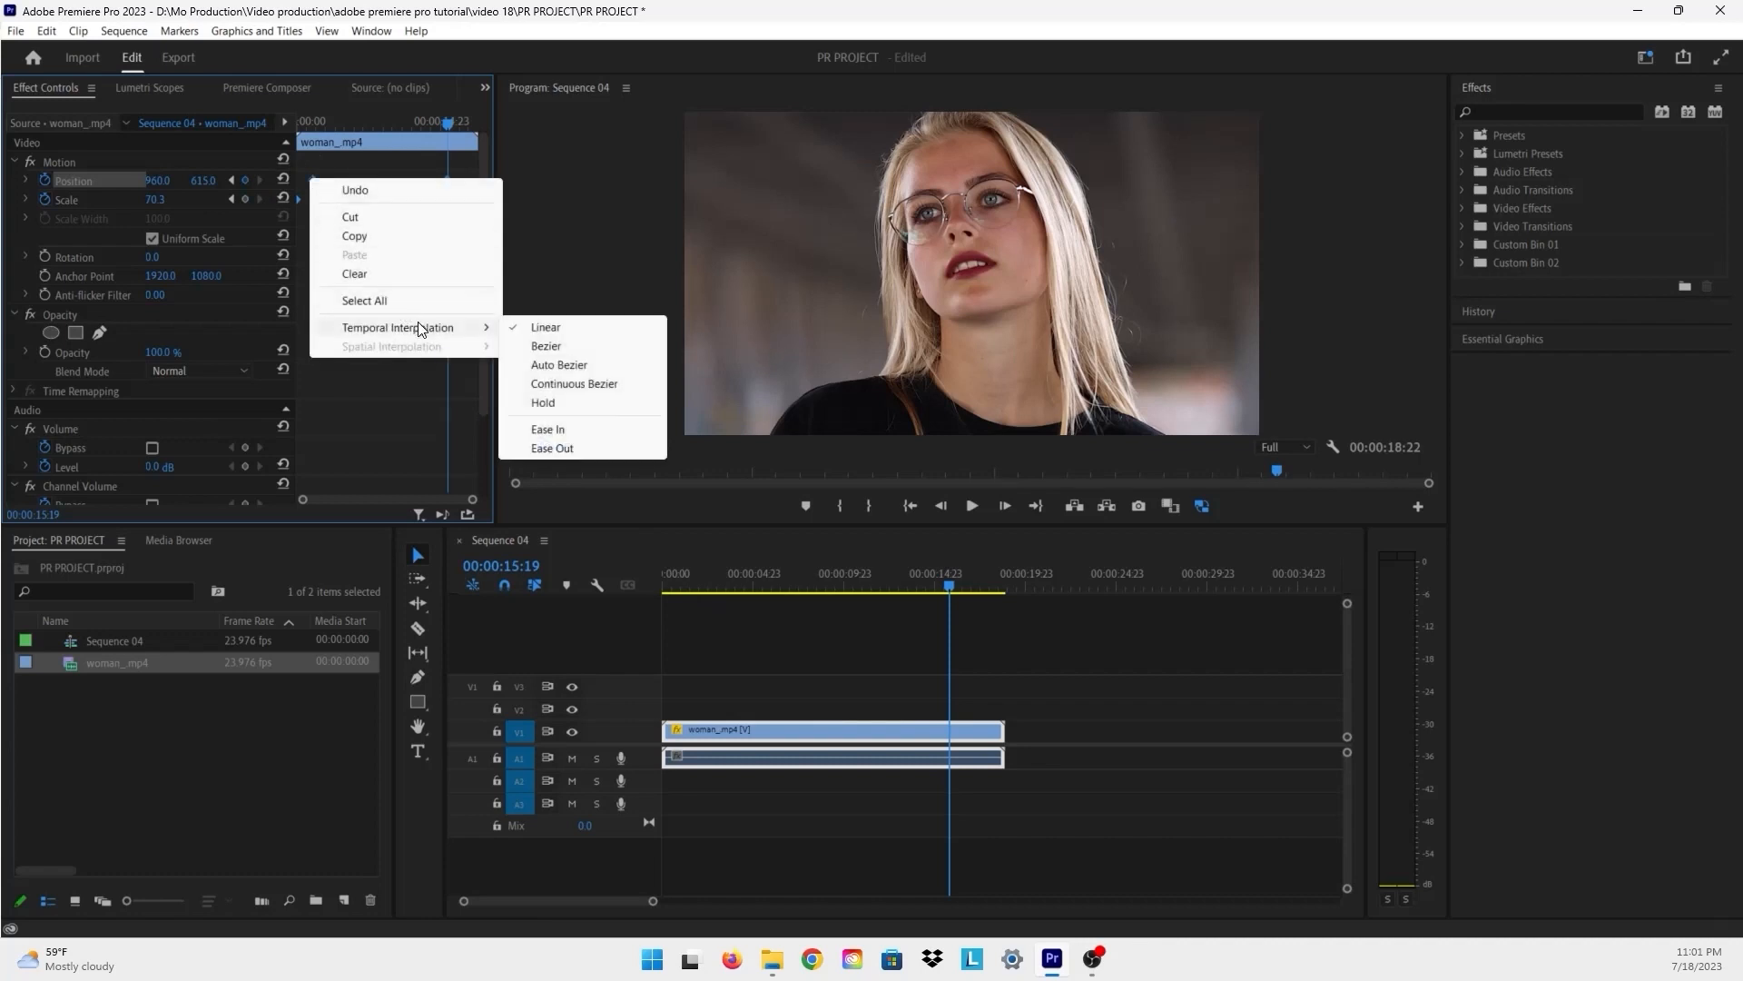
pyautogui.click(547, 346)
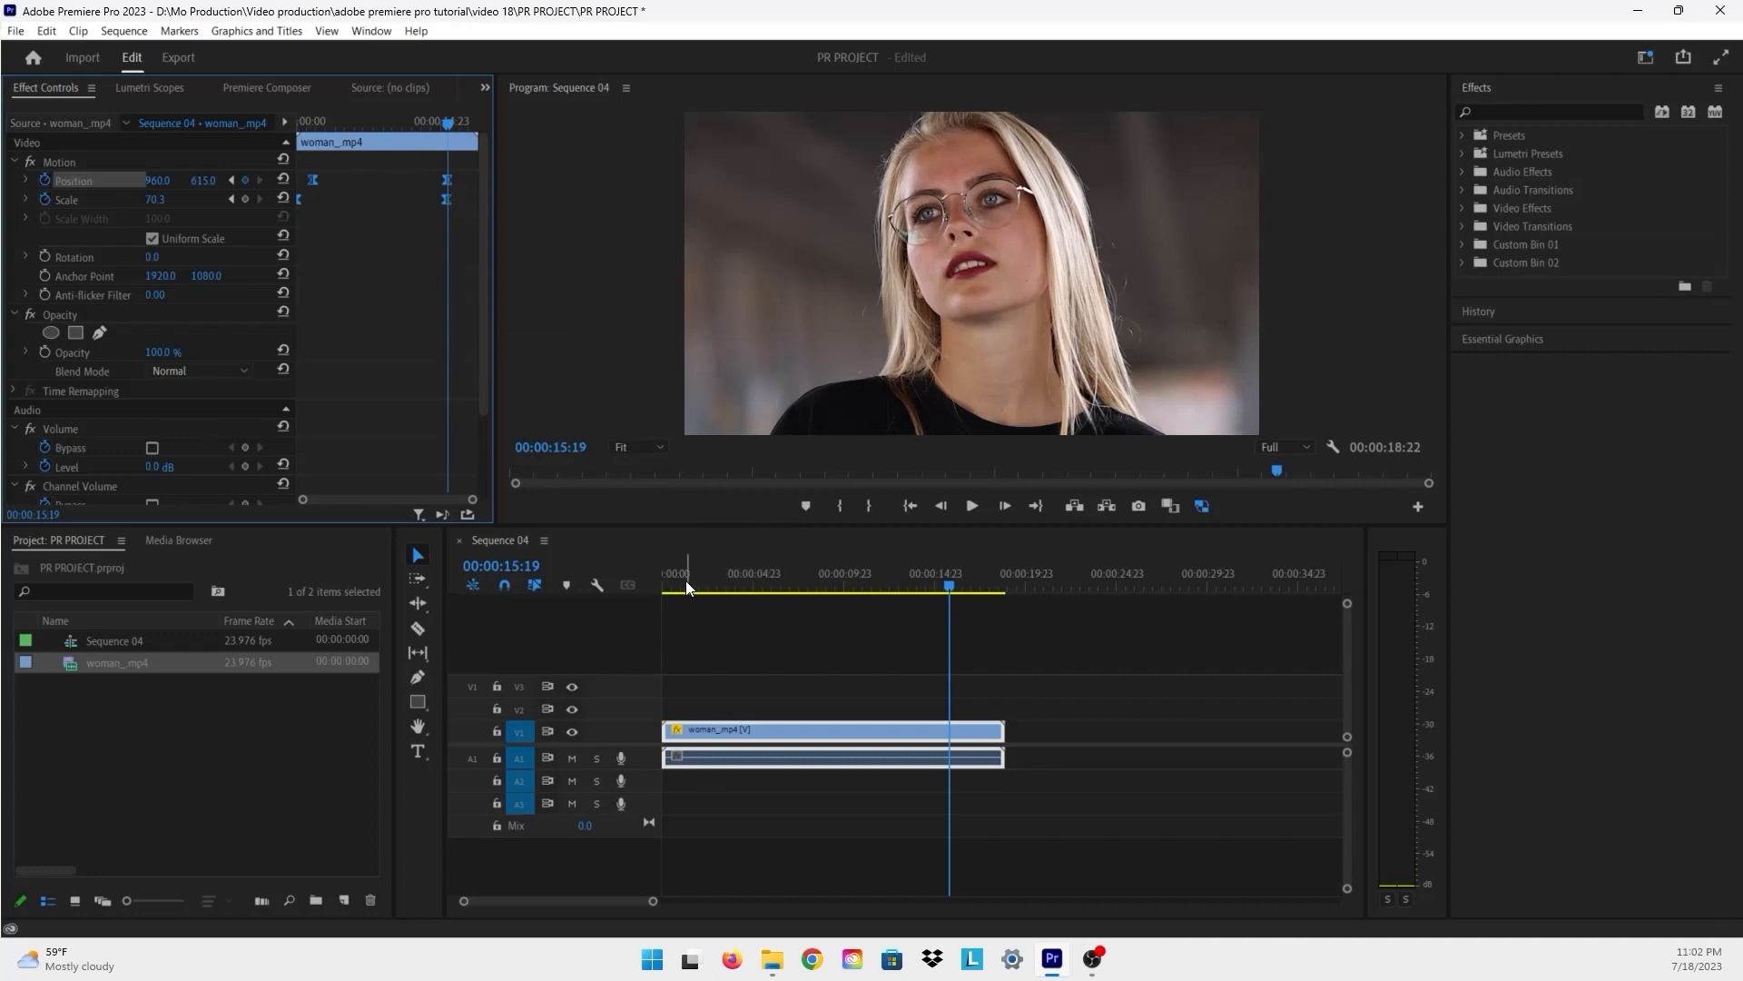
pyautogui.moveTo(678, 579); pyautogui.dragTo(666, 581)
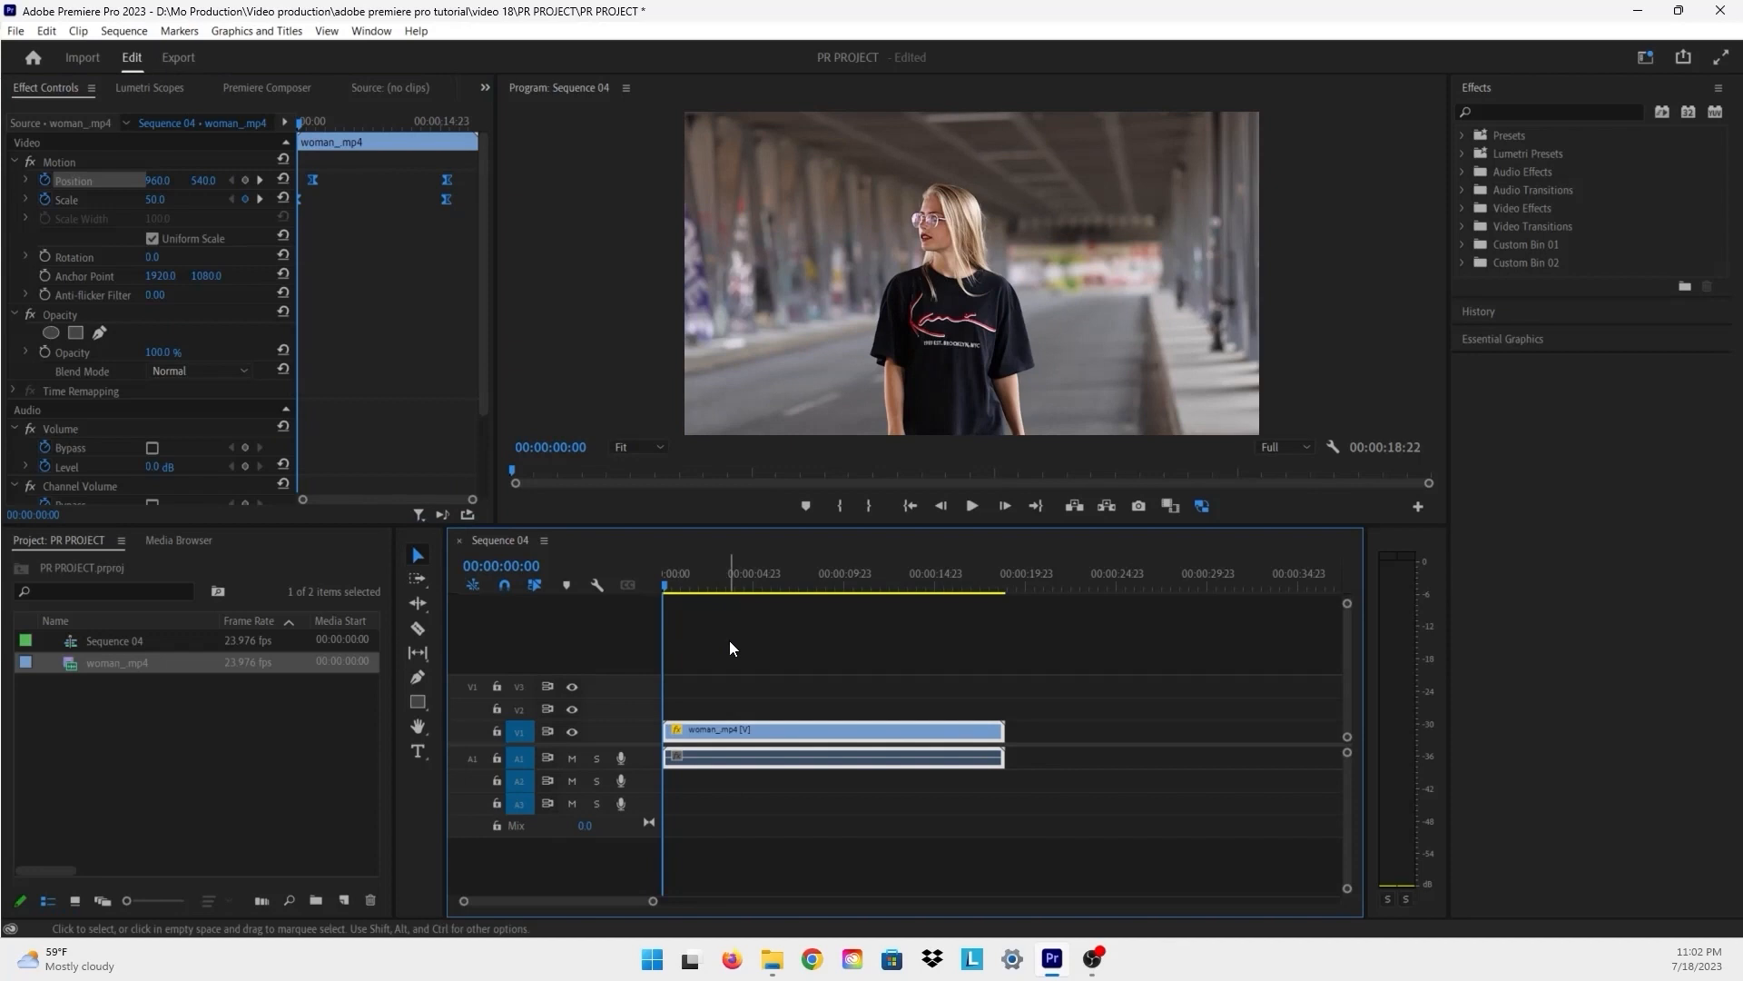
pyautogui.press('space')
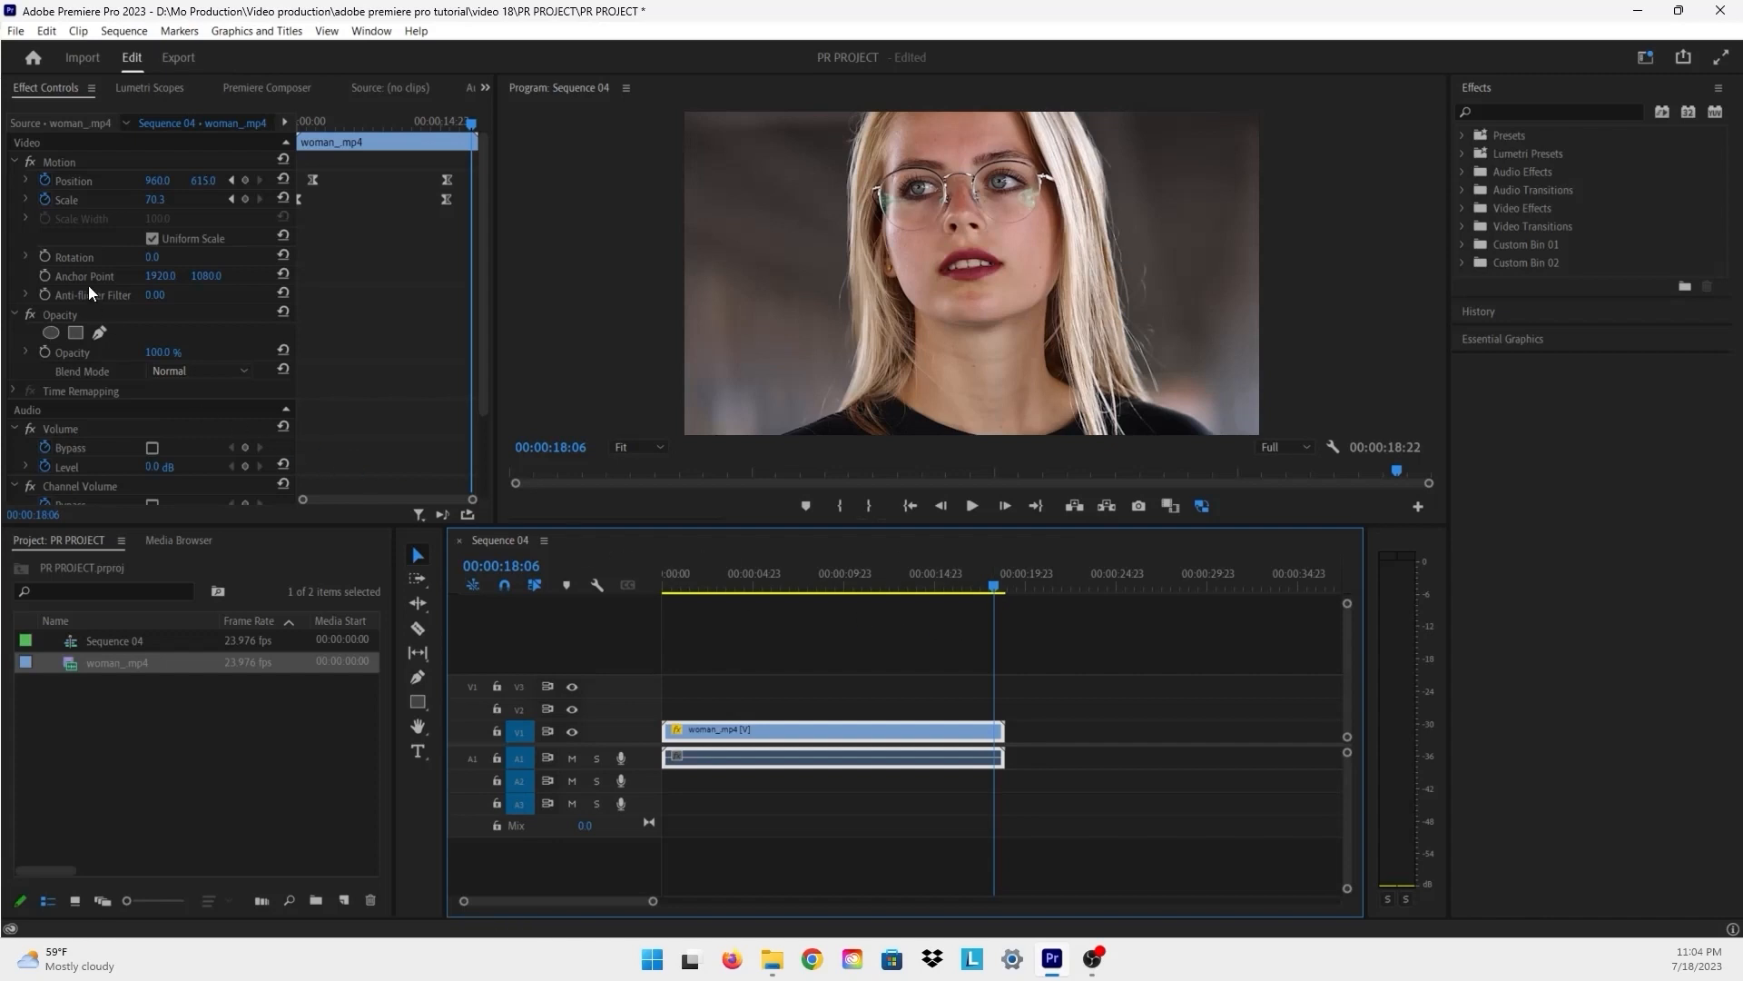
# Step: Delete all Position and Scale keyframes of the clip and reset its Motion properties
pyautogui.click(45, 178)
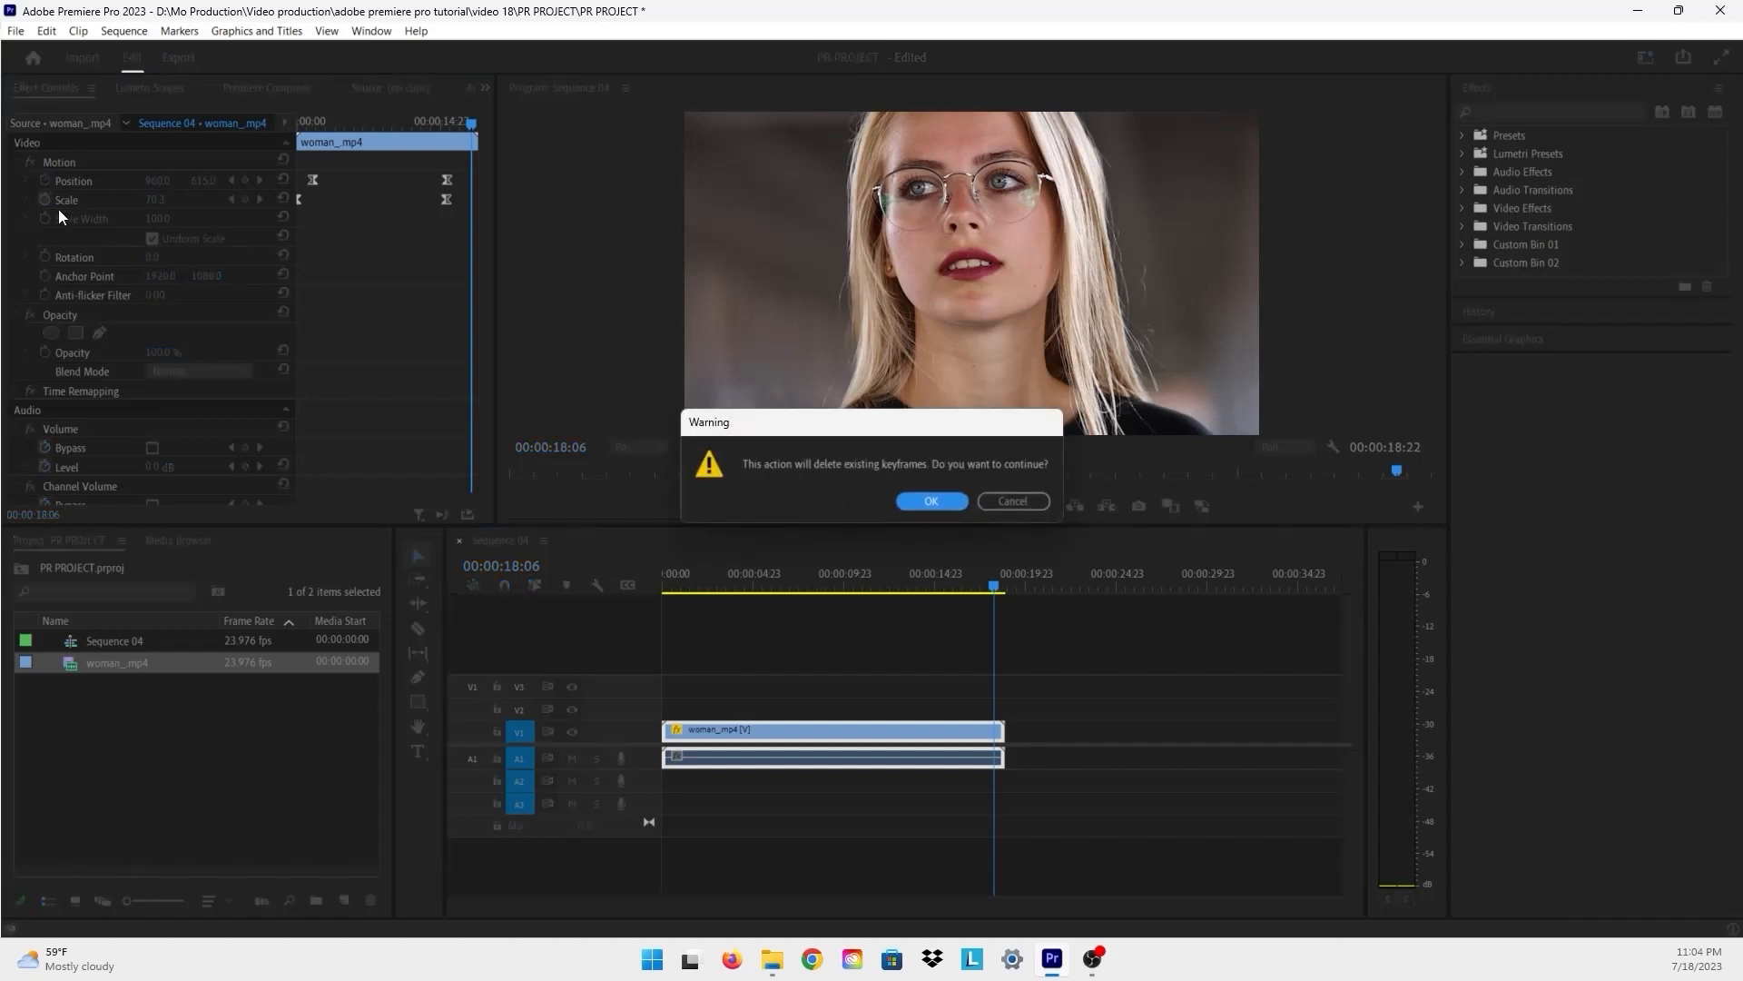
pyautogui.click(933, 502)
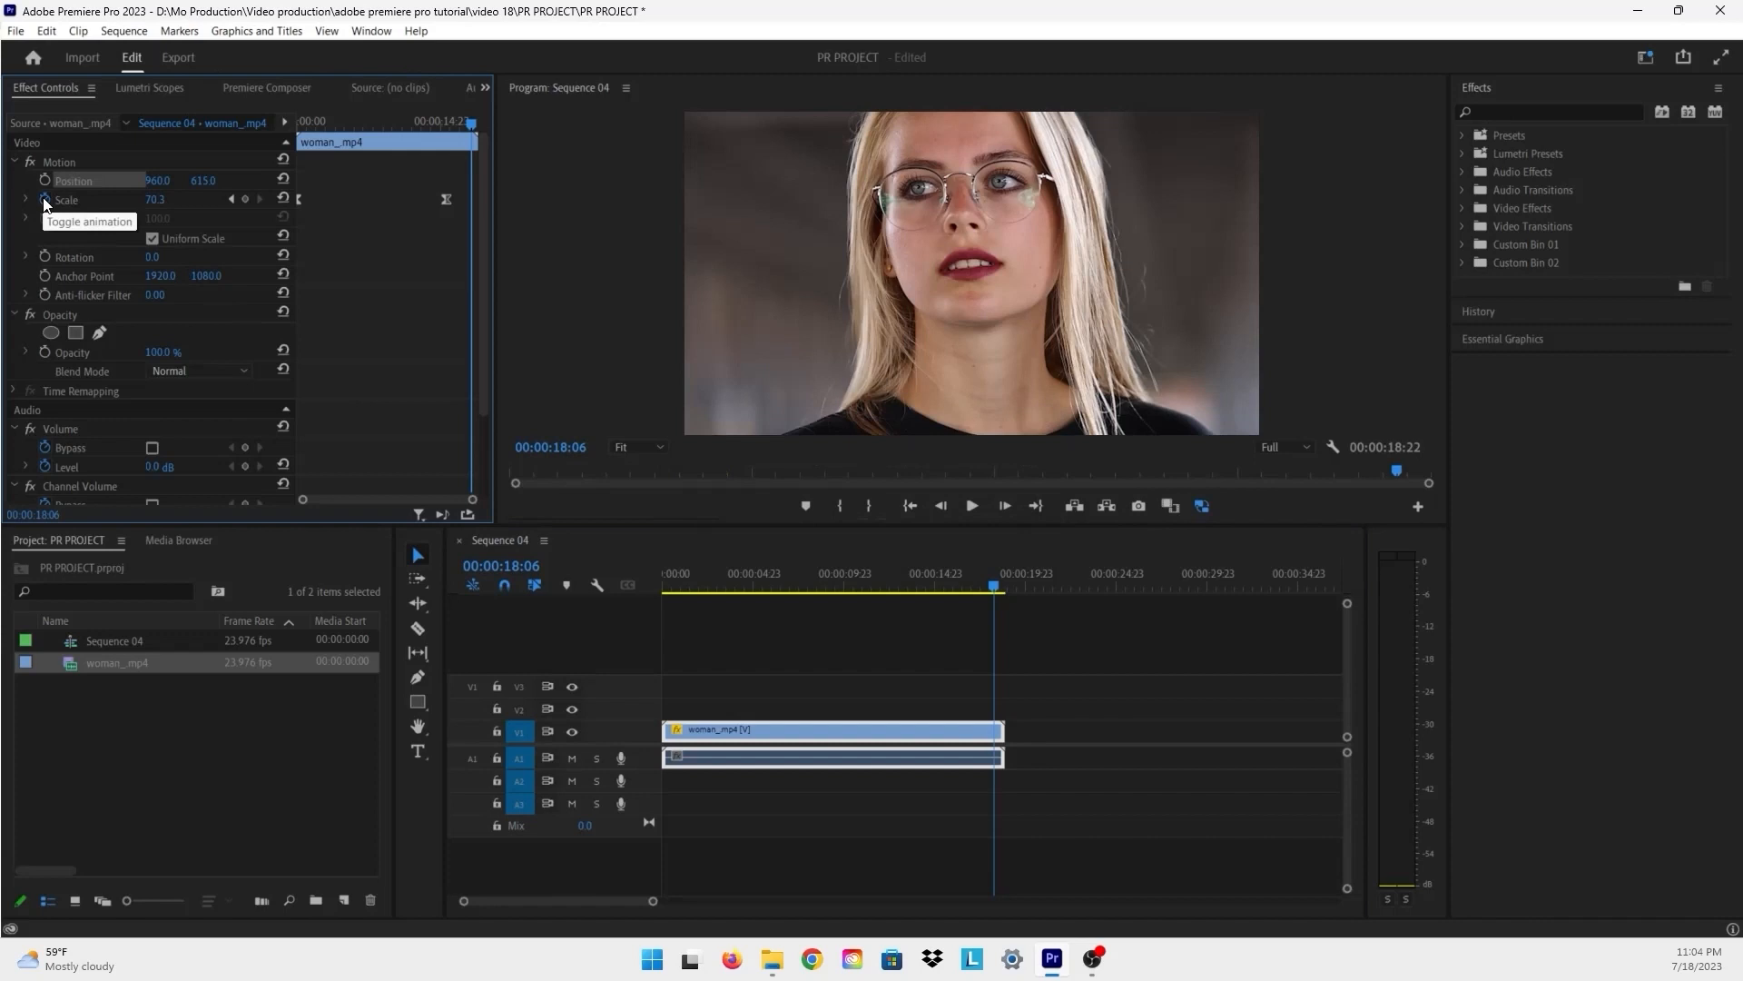
pyautogui.click(44, 200)
pyautogui.click(926, 500)
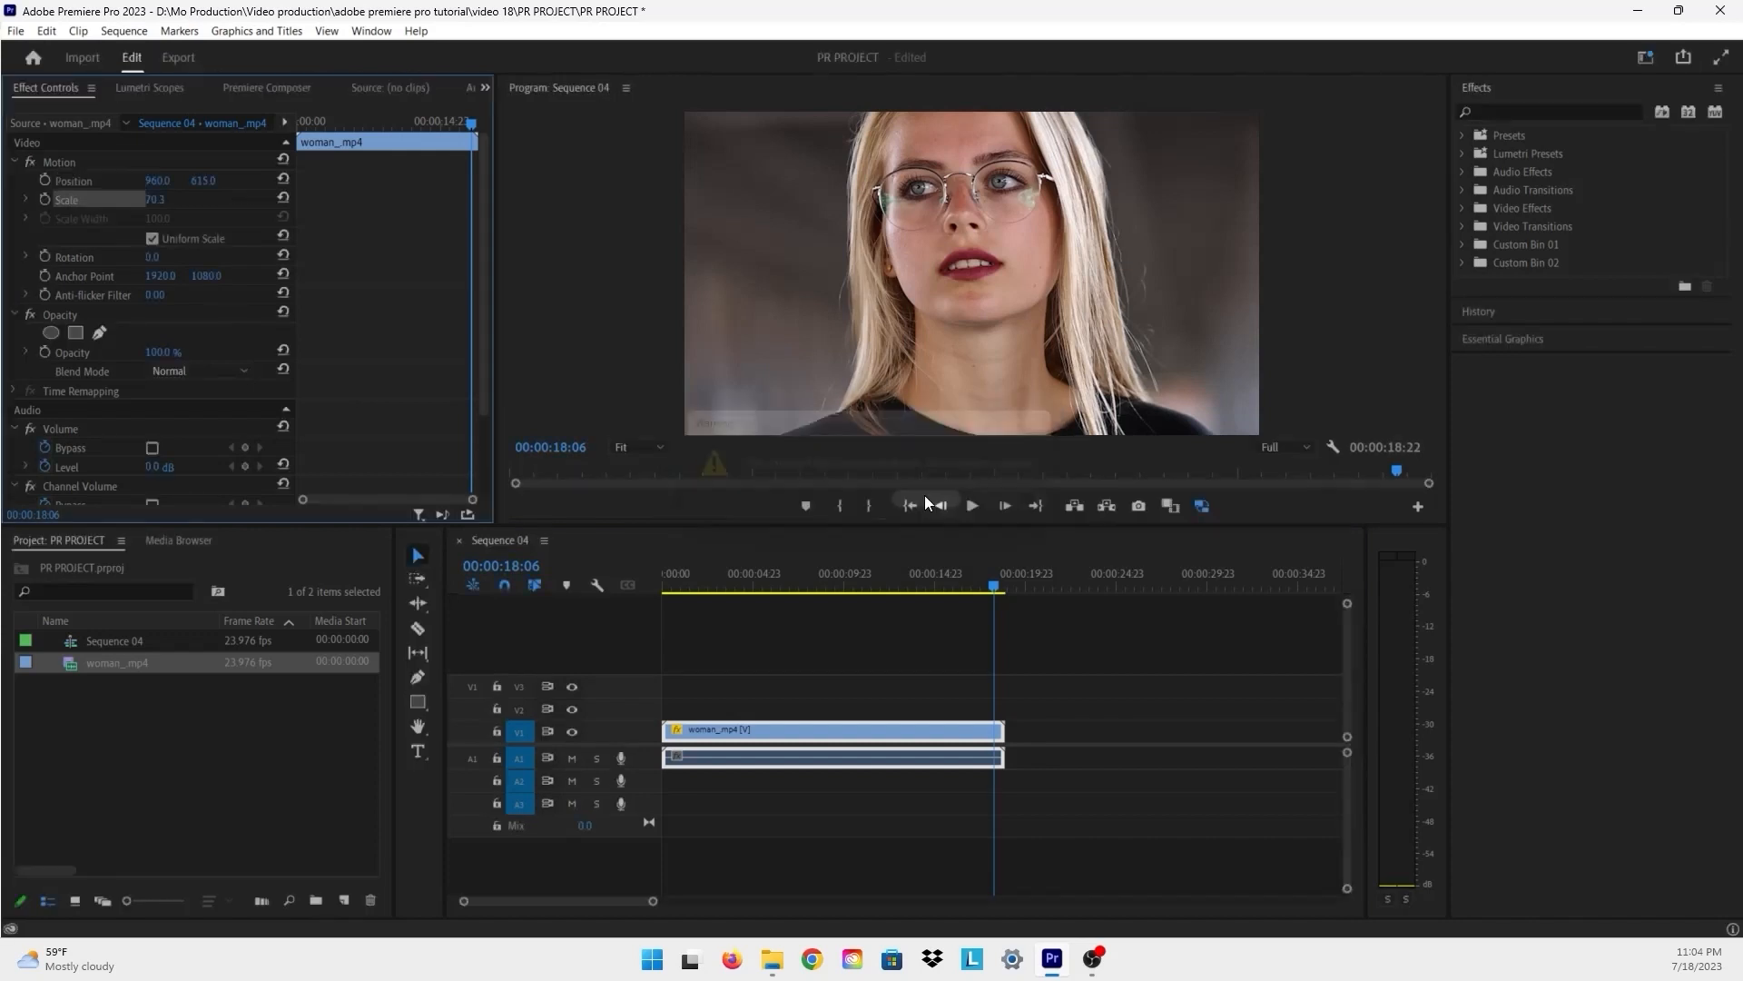
pyautogui.click(285, 158)
pyautogui.press('Home')
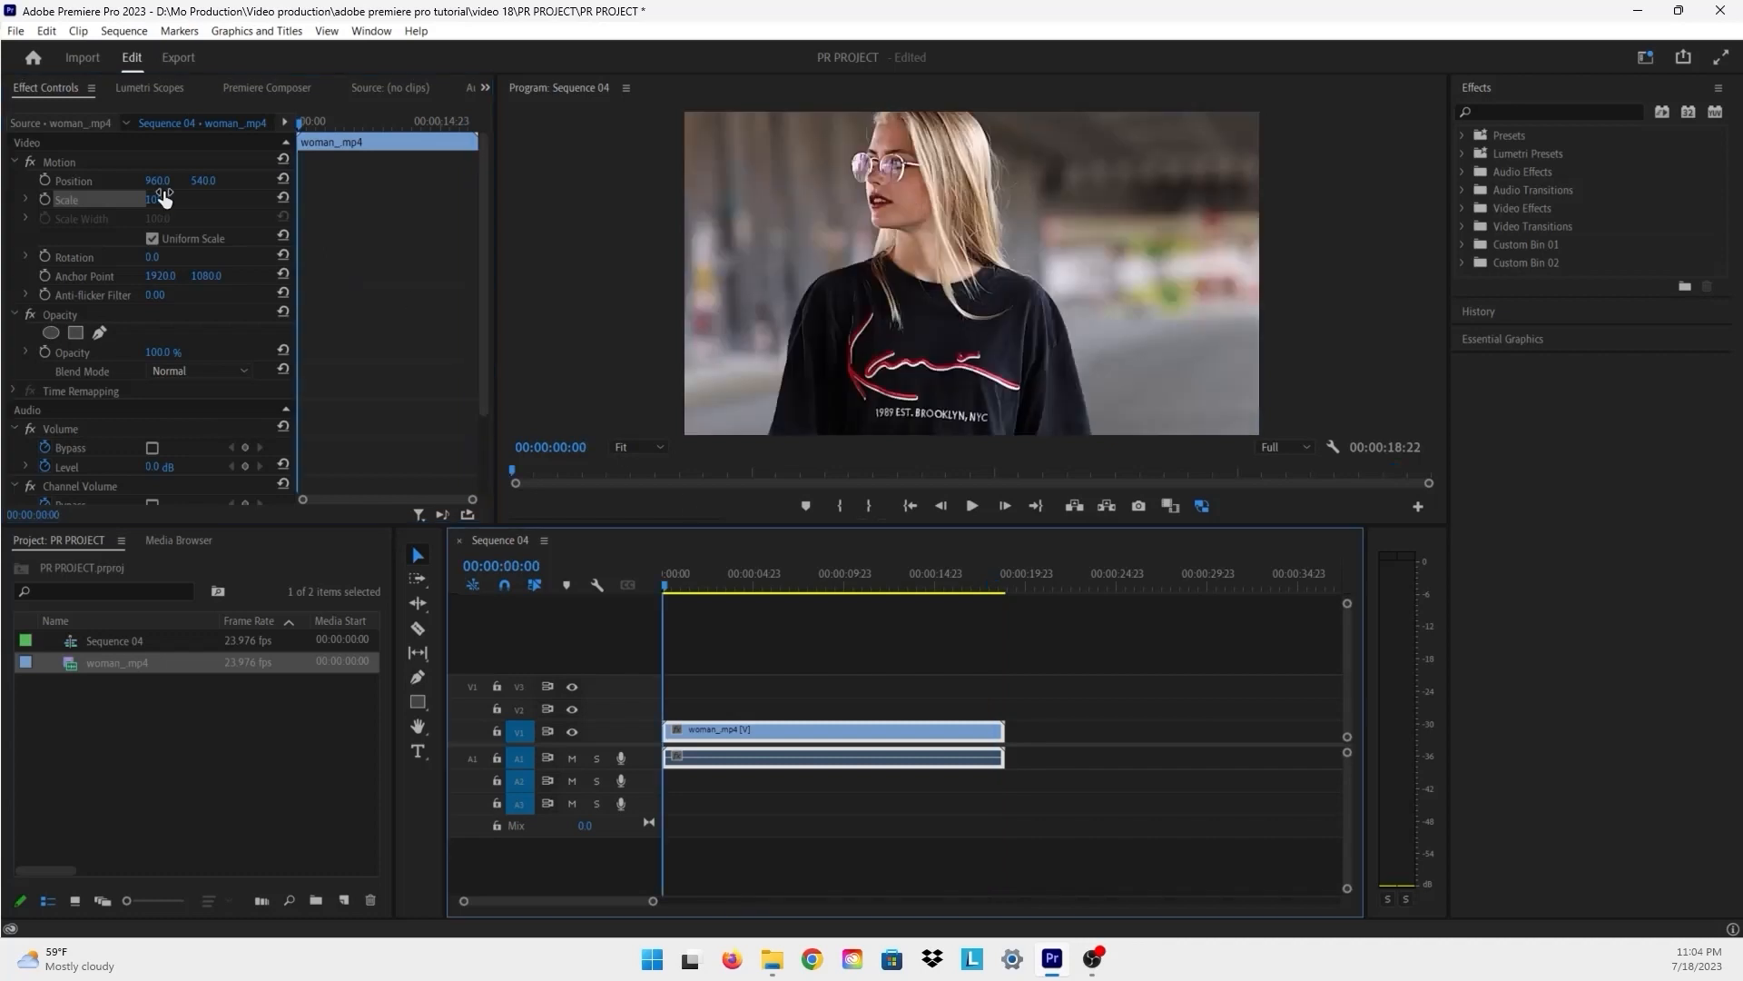
# Step: Set the clip's scale to 50 at the sequence start
pyautogui.click(159, 199)
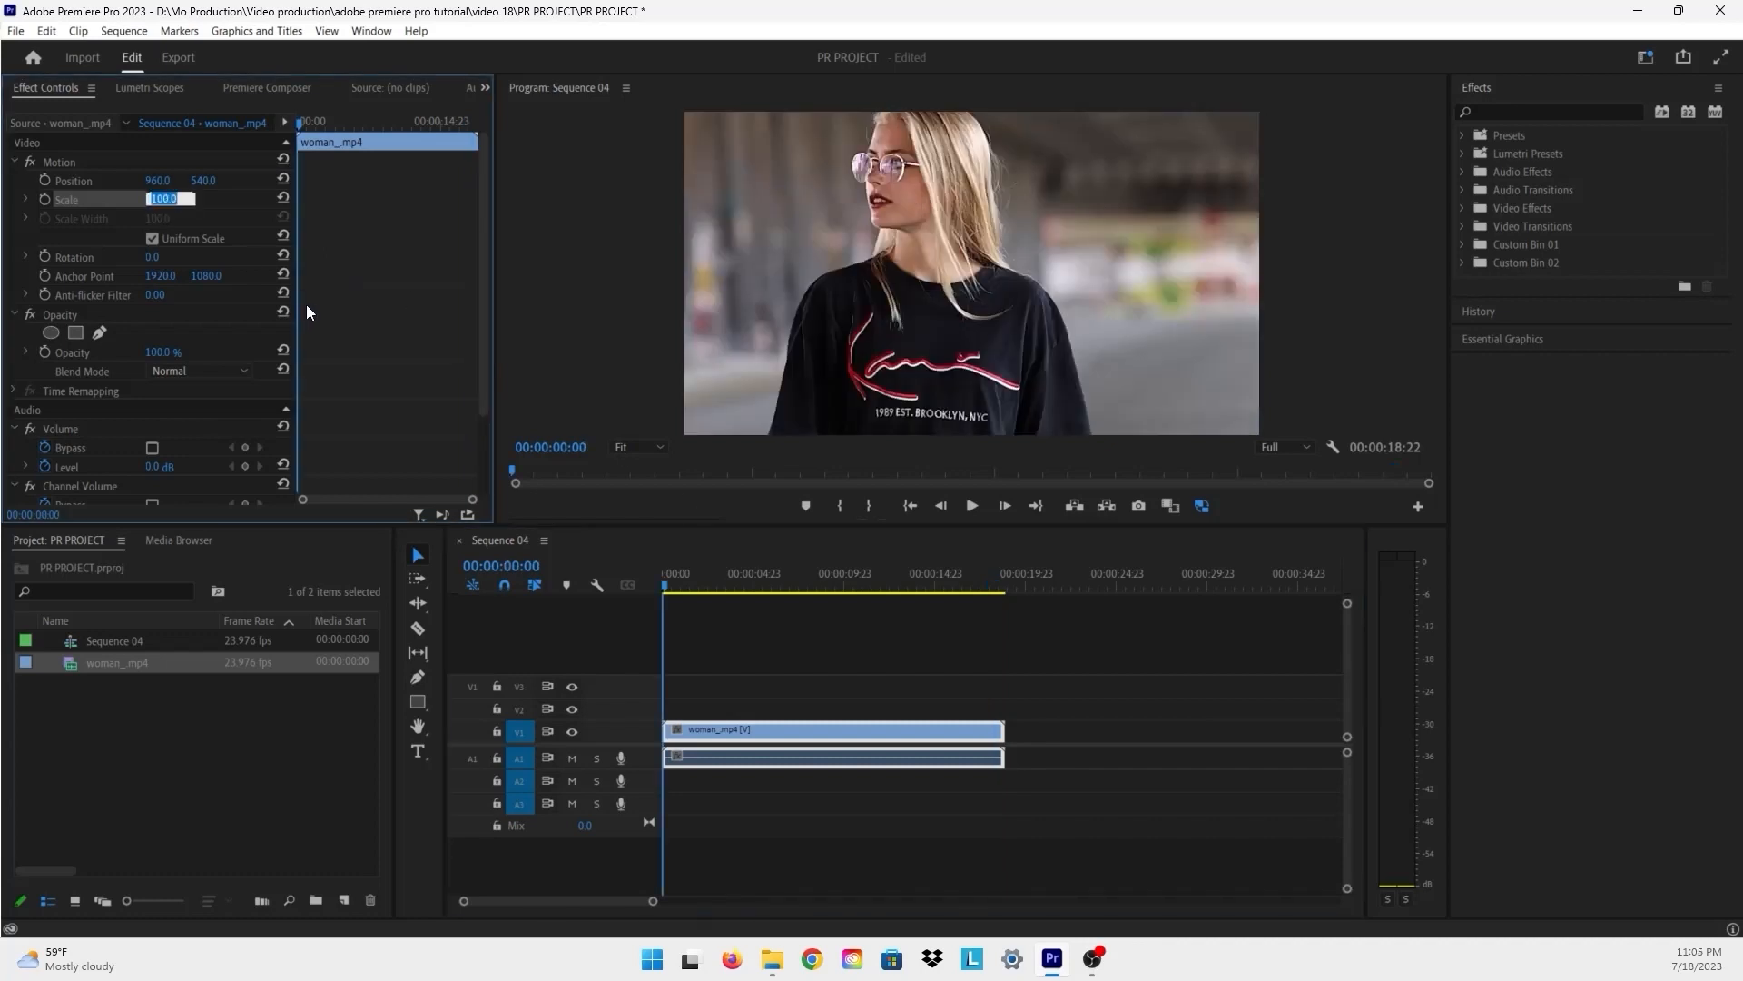
pyautogui.write('50')
pyautogui.press('Return')
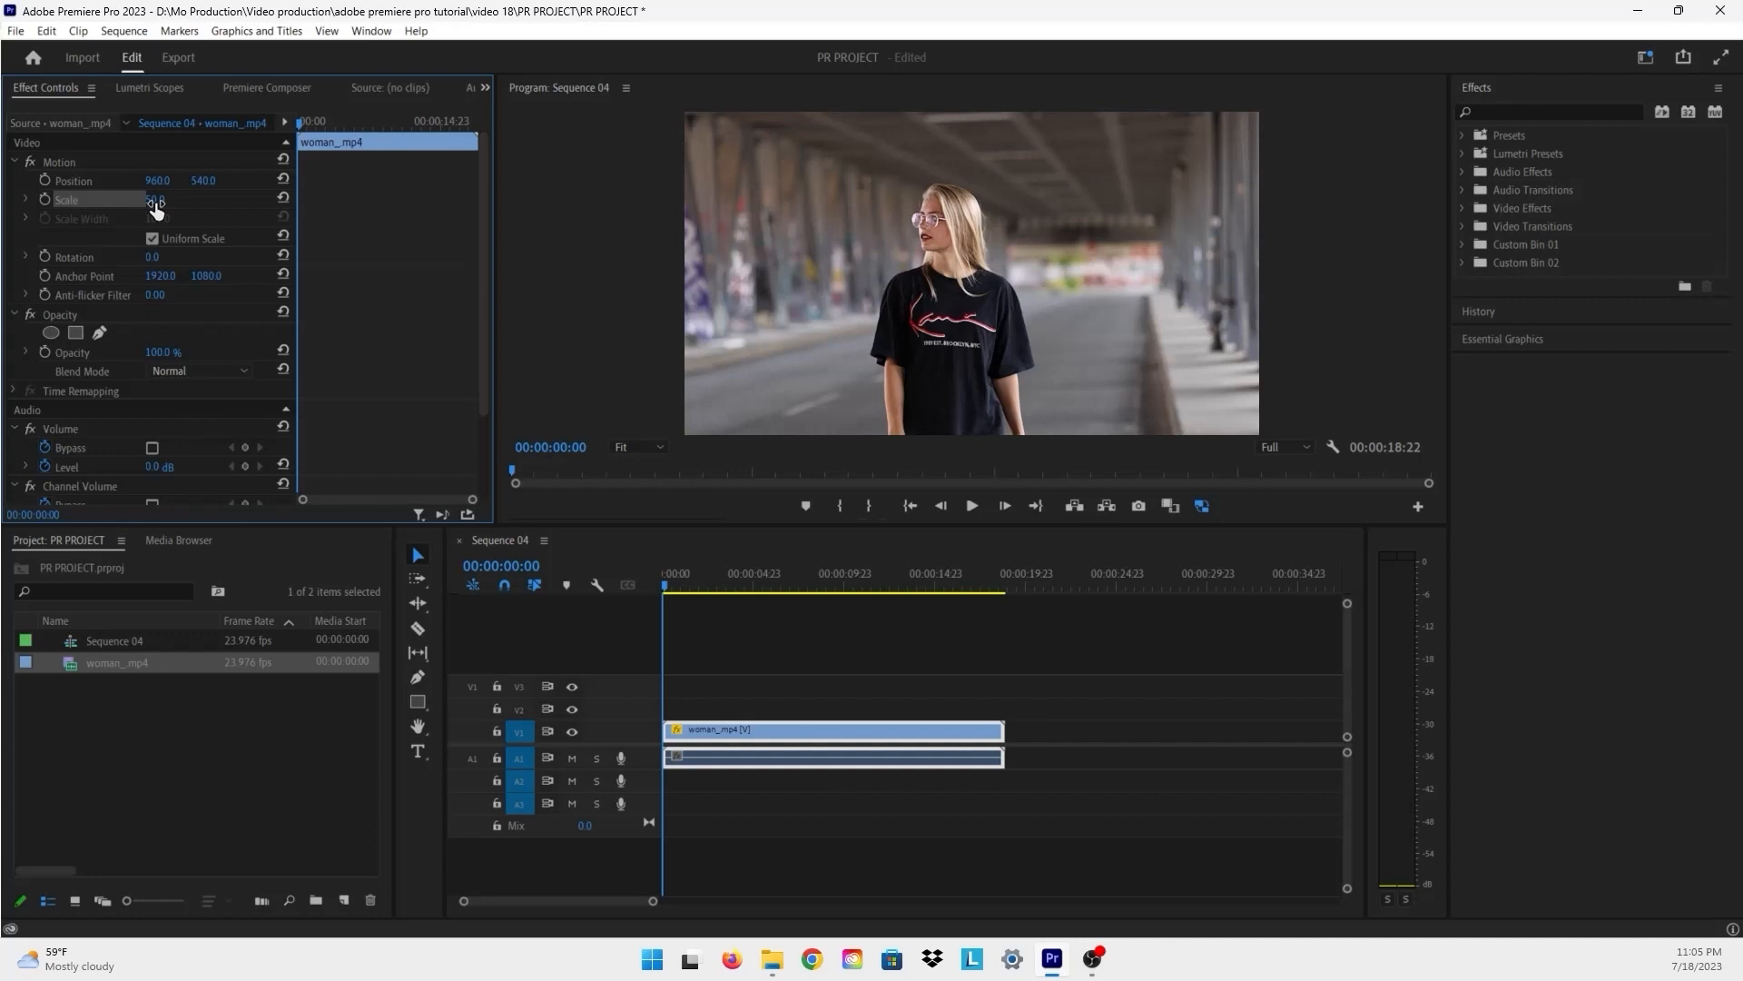
# Step: Keyframe the clip's scale at about 70.1 at the sequence start and at 50 at 00:00:15:04
pyautogui.moveTo(155, 201); pyautogui.dragTo(190, 218)
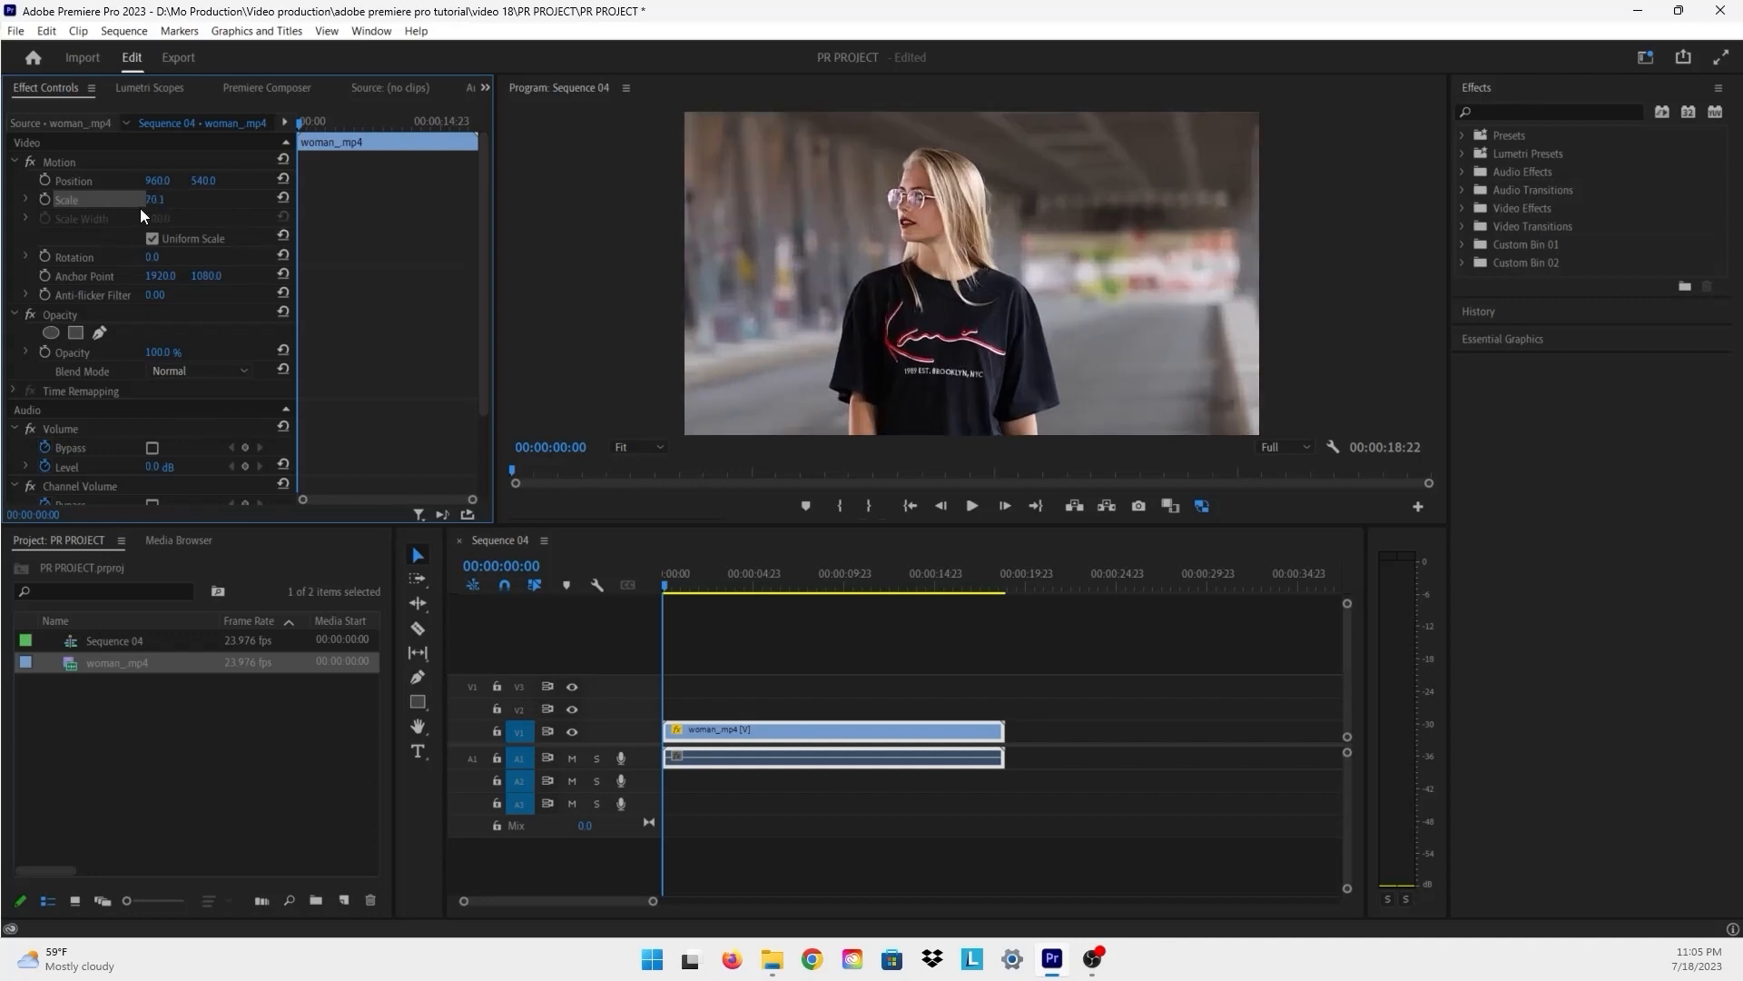
pyautogui.click(45, 200)
pyautogui.moveTo(929, 586); pyautogui.dragTo(940, 586)
pyautogui.click(160, 199)
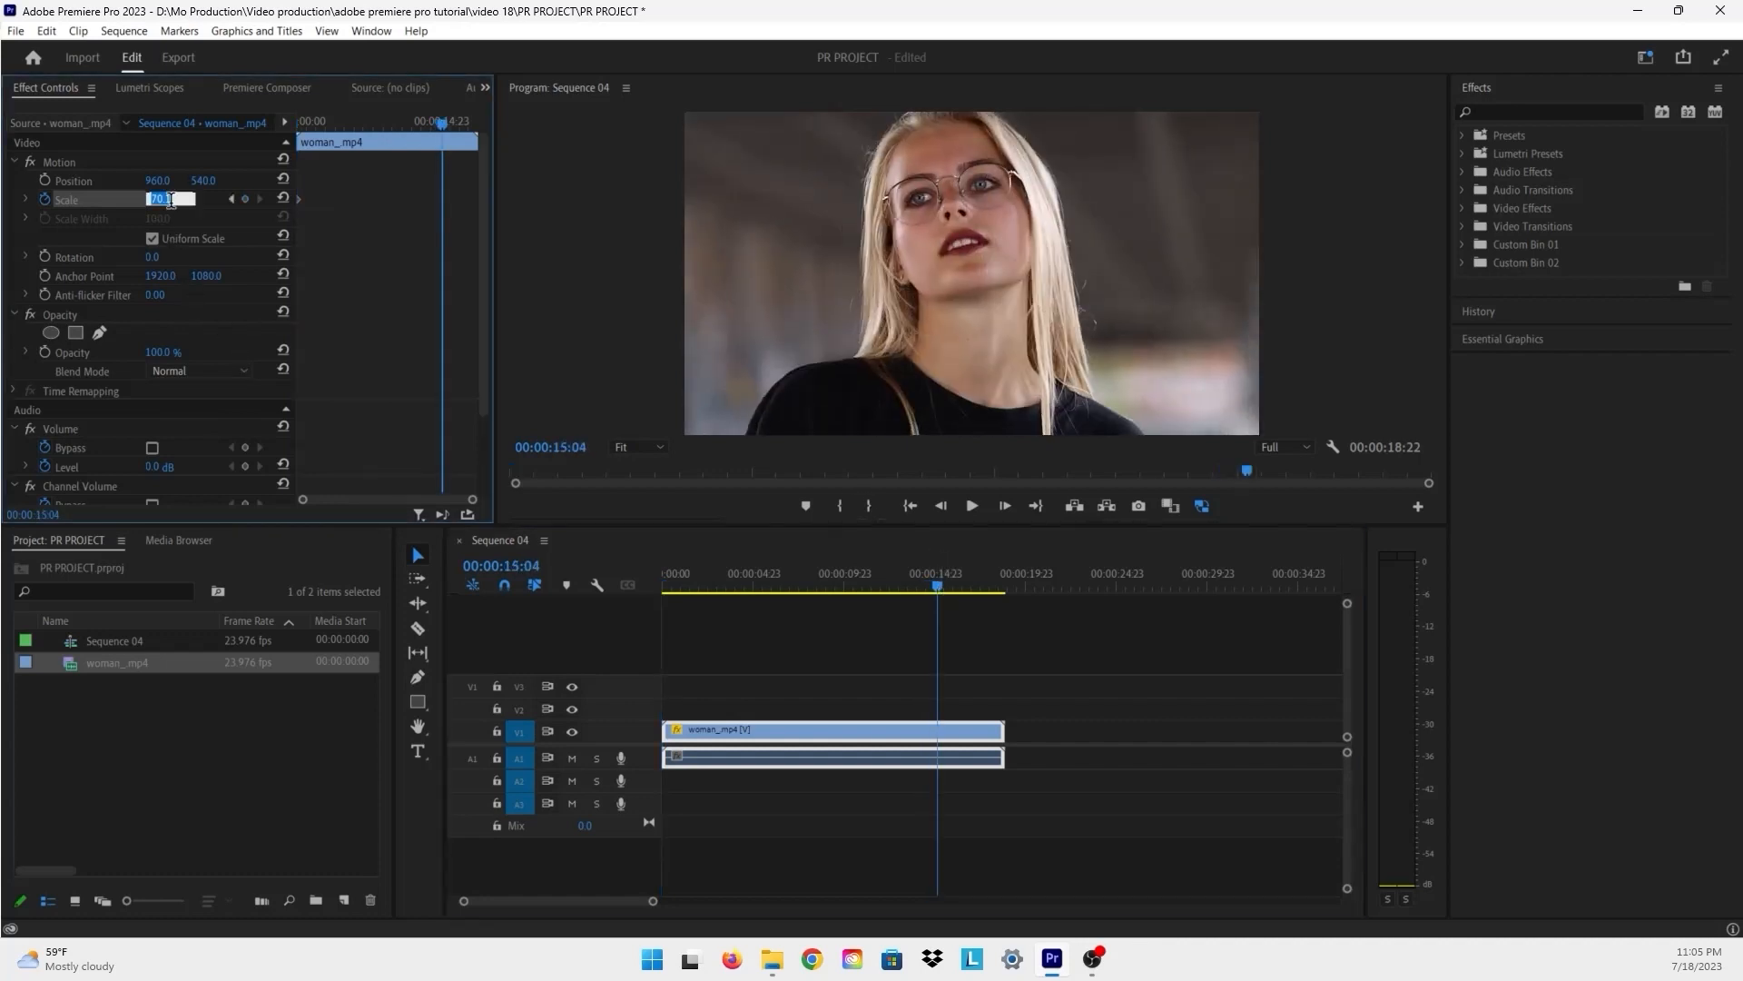
pyautogui.write('50')
pyautogui.press('Return')
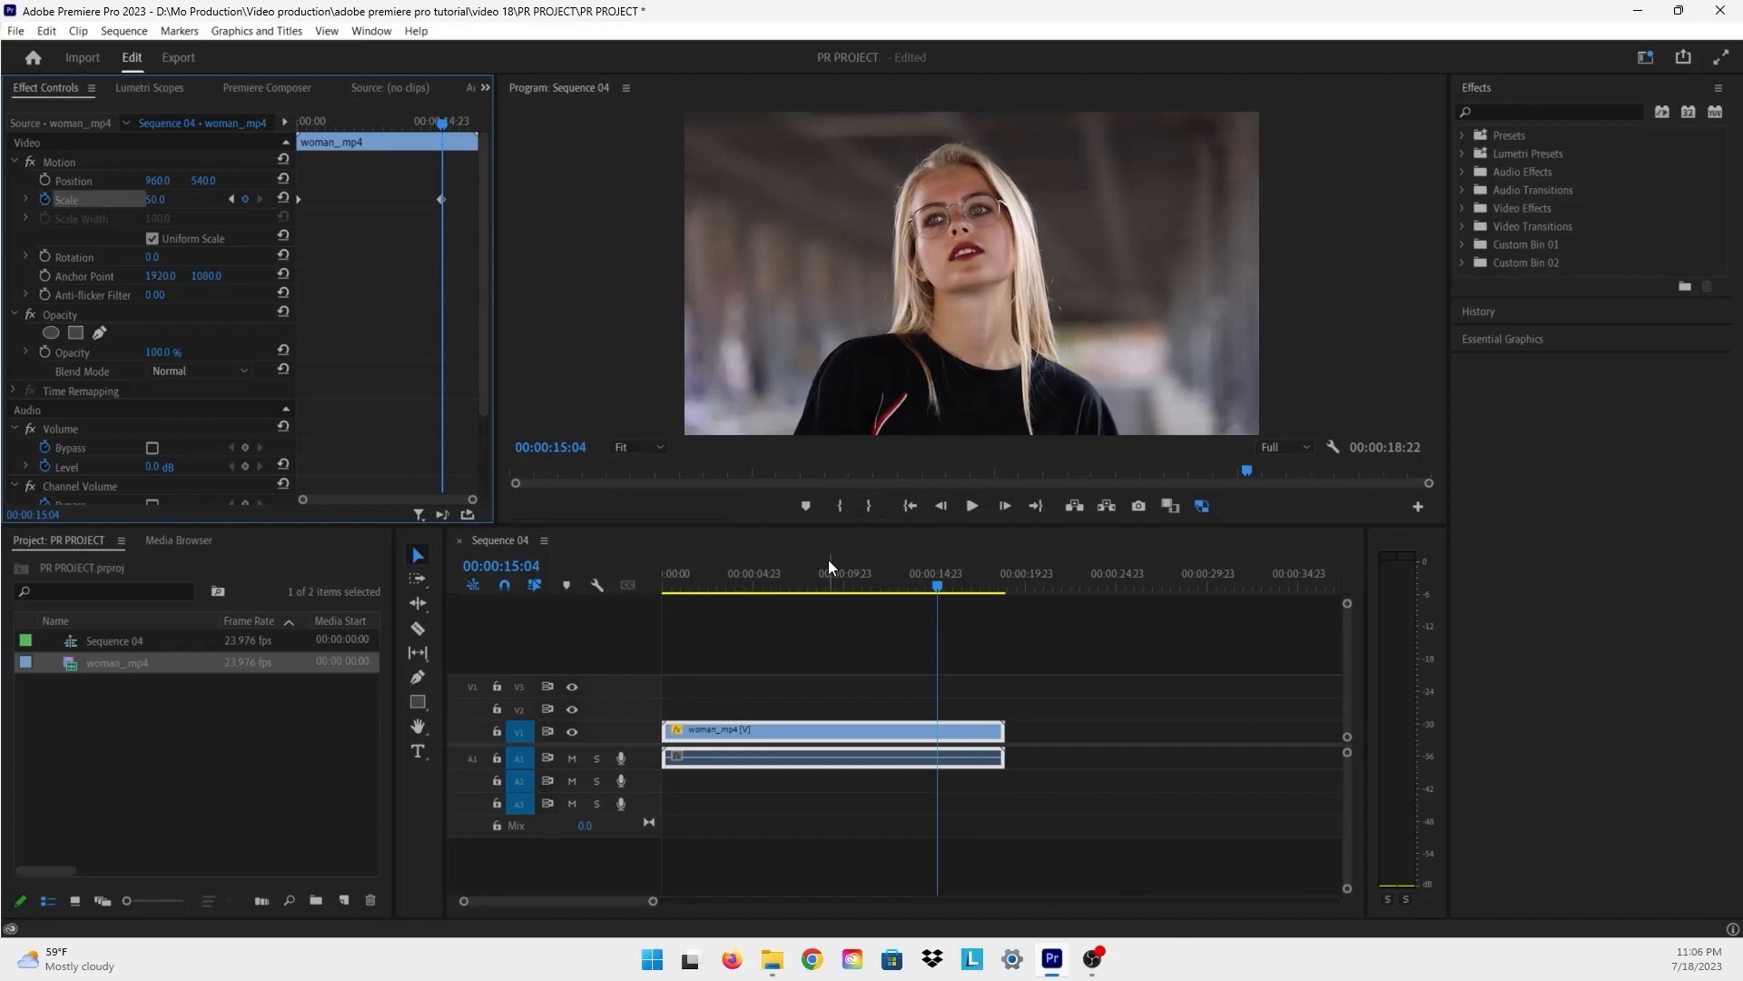
# Step: Play the sequence from near its start to review the zoom-out animation, and stop near the clip's end
pyautogui.moveTo(719, 587); pyautogui.dragTo(668, 591)
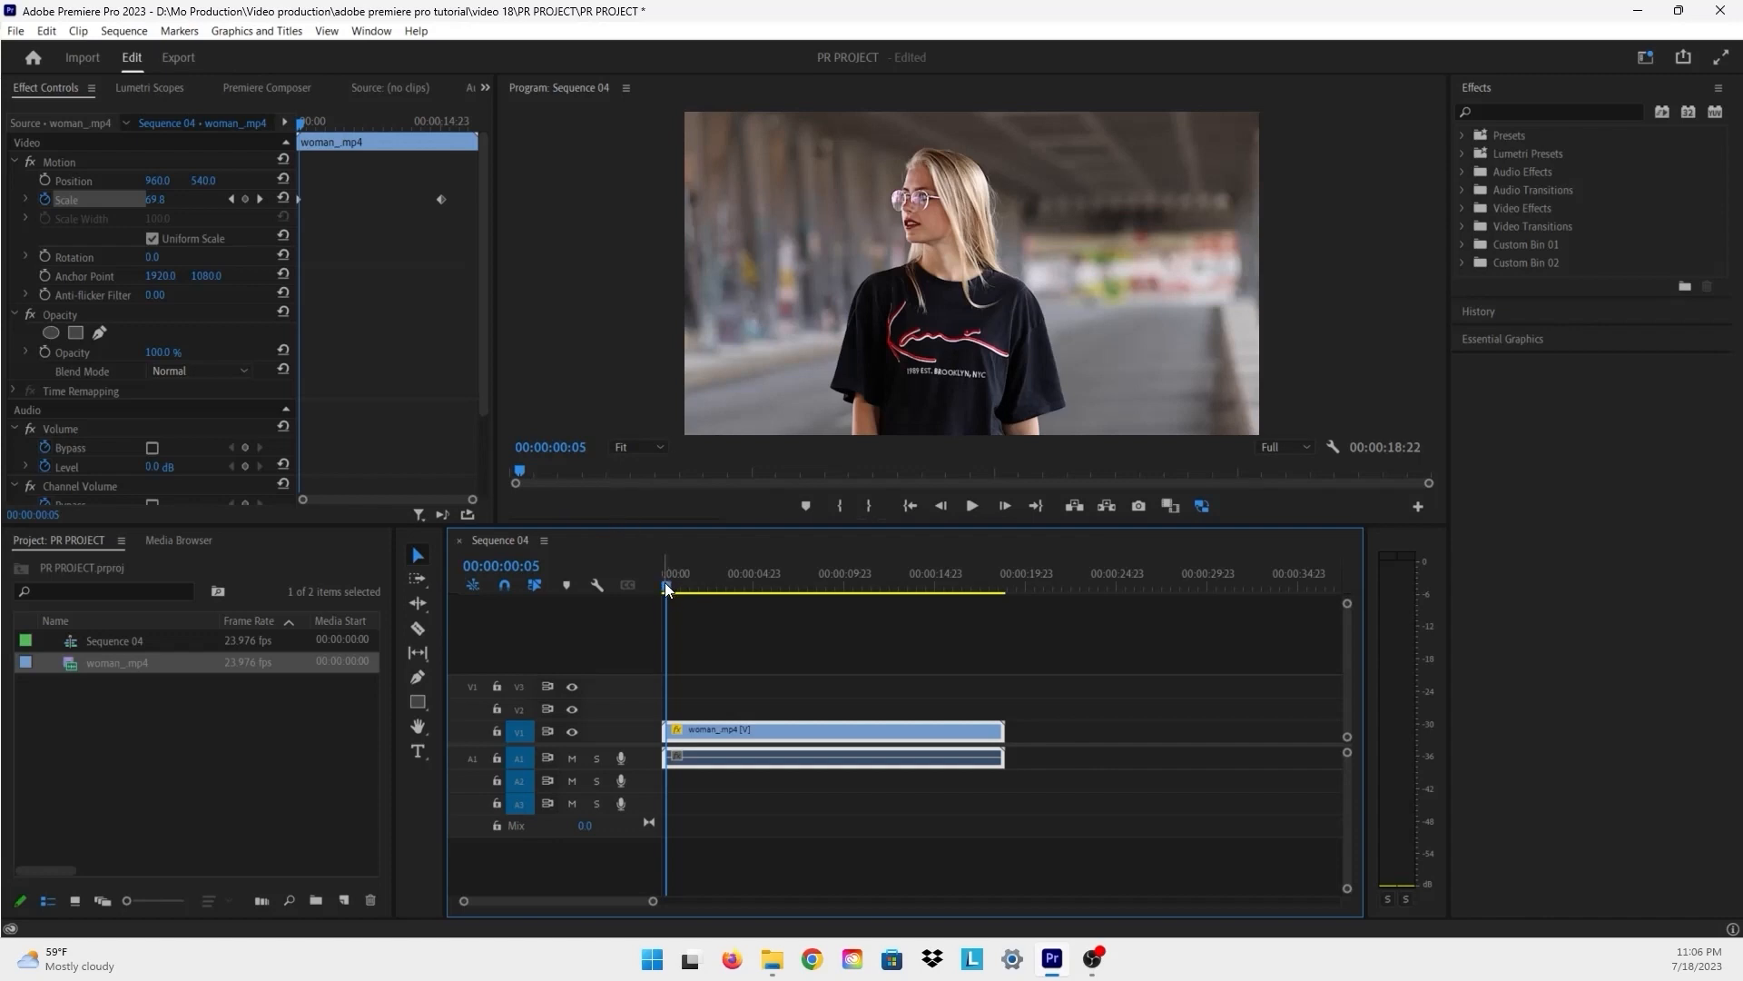
pyautogui.press('space')
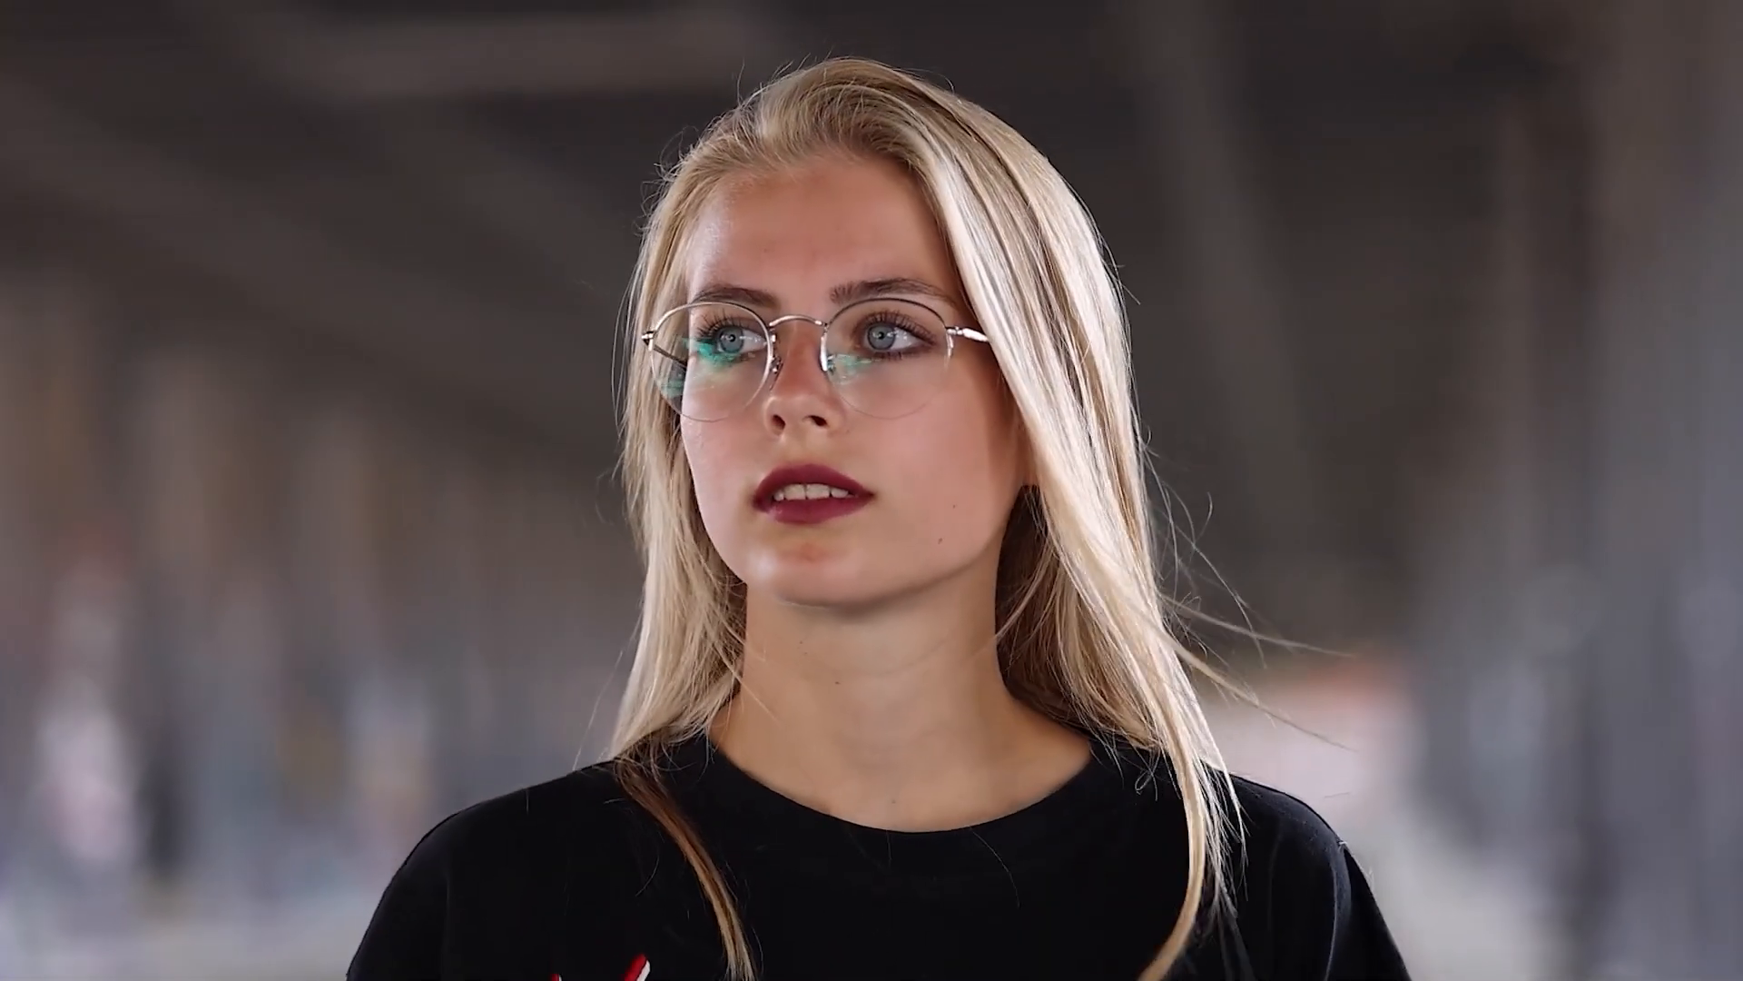
pyautogui.press('space')
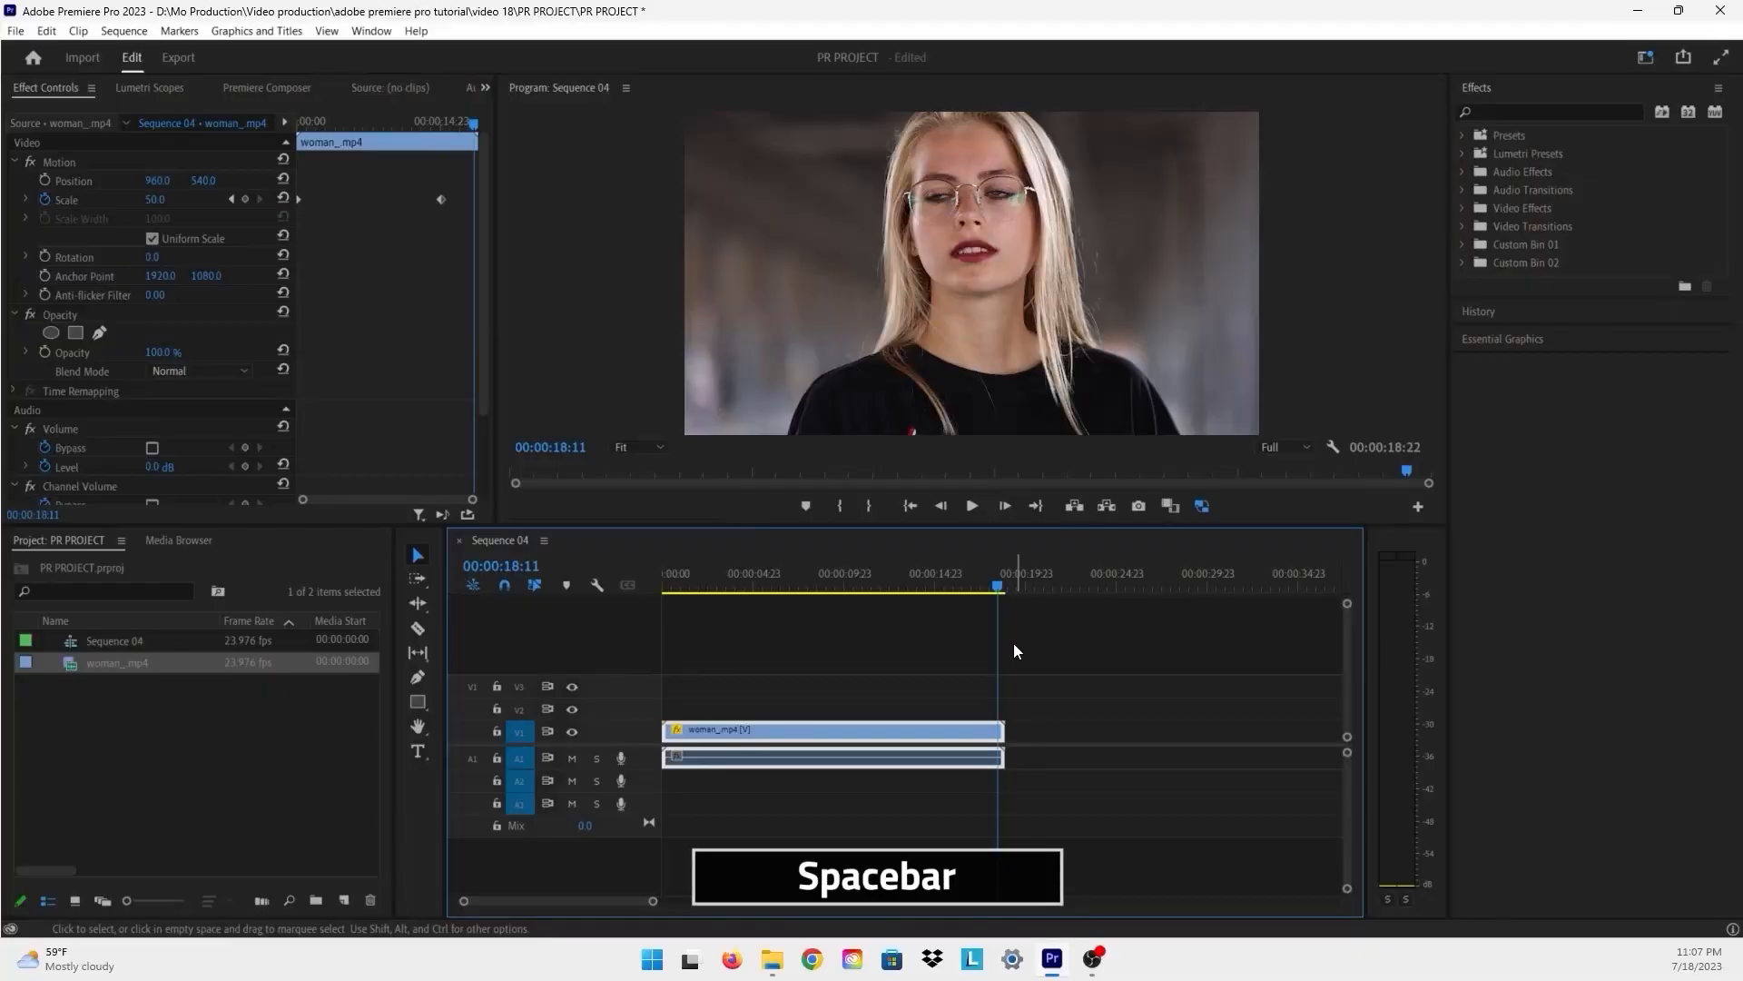